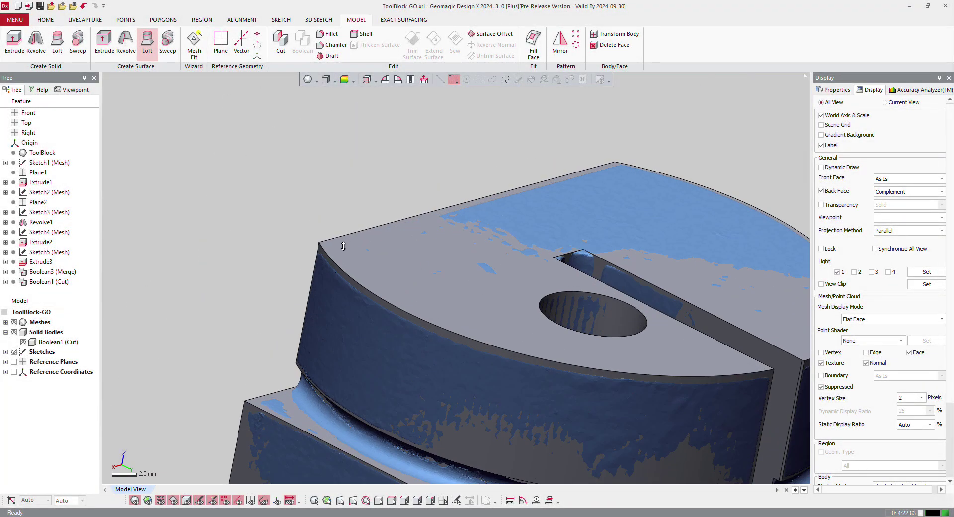
Step: Isolate the scan mesh from the solid body and examine its rounded upper edge at the boss corner
{"action": "key", "text": "ctrl+1"}
{"action": "key", "text": "ctrl+6"}
{"action": "key", "text": "ctrl+1"}
{"action": "key", "text": "ctrl+4"}
{"action": "key", "text": "ctrl+5"}
{"action": "key", "text": "ctrl+6"}
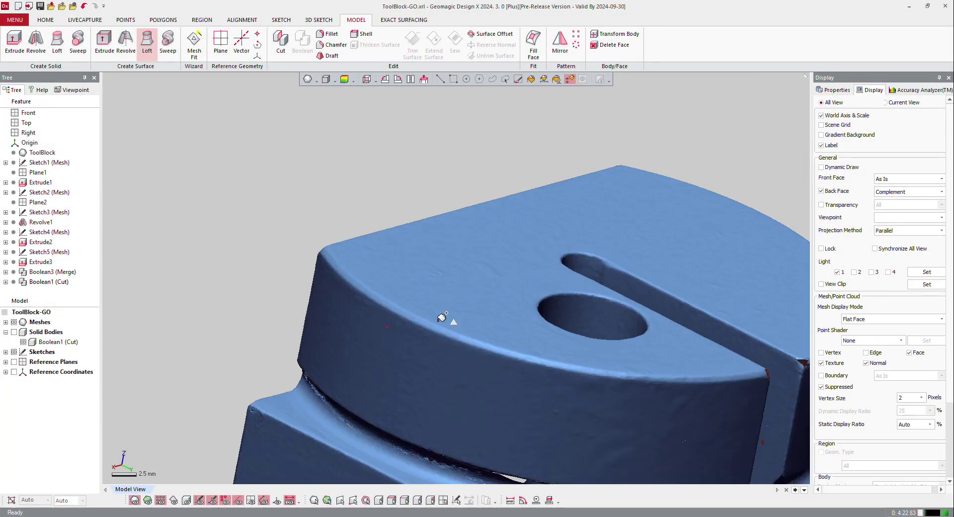
{"action": "right_click_drag", "start_coordinate": [360, 266], "coordinate": [334, 256]}
{"action": "scroll", "coordinate": [350, 275], "scroll_direction": "up", "scroll_amount": 5}
{"action": "right_click_drag", "start_coordinate": [408, 296], "coordinate": [383, 254]}
{"action": "scroll", "coordinate": [398, 285], "scroll_direction": "up", "scroll_amount": 4}
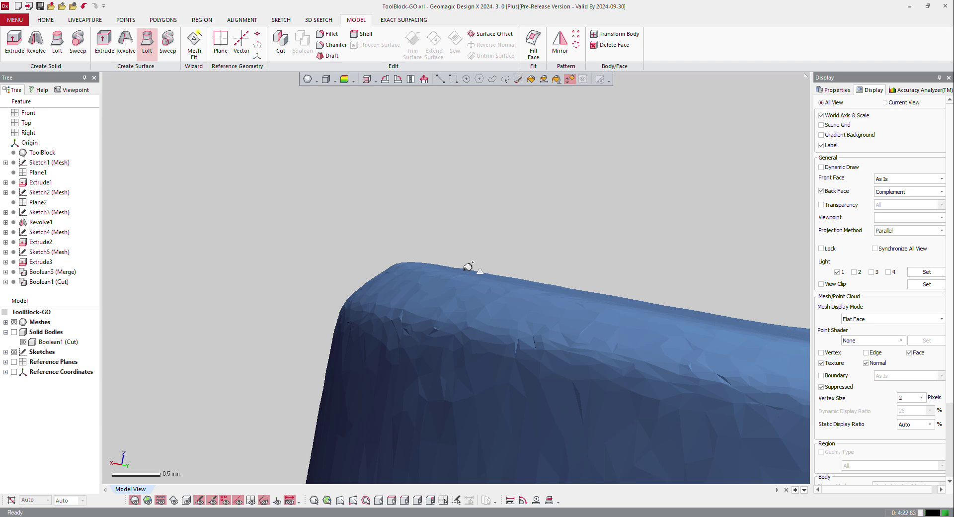
Step: Show the solid body over the mesh again and make only solids transparent
{"action": "left_click", "coordinate": [186, 500]}
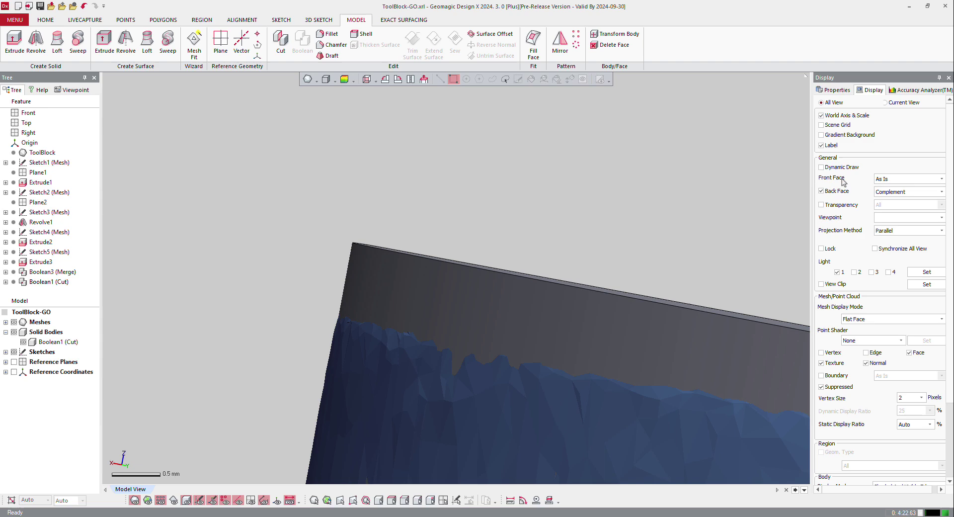
{"action": "left_click", "coordinate": [822, 206]}
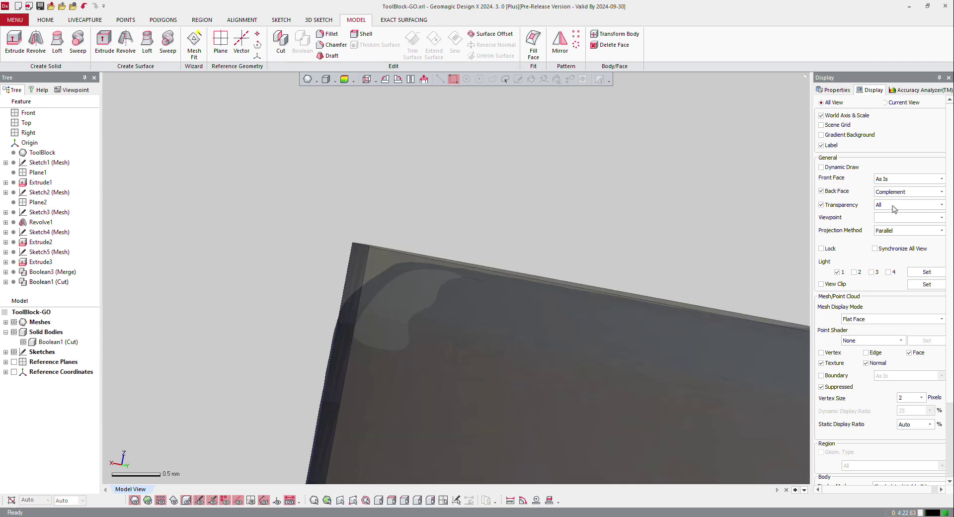
{"action": "left_click", "coordinate": [894, 206]}
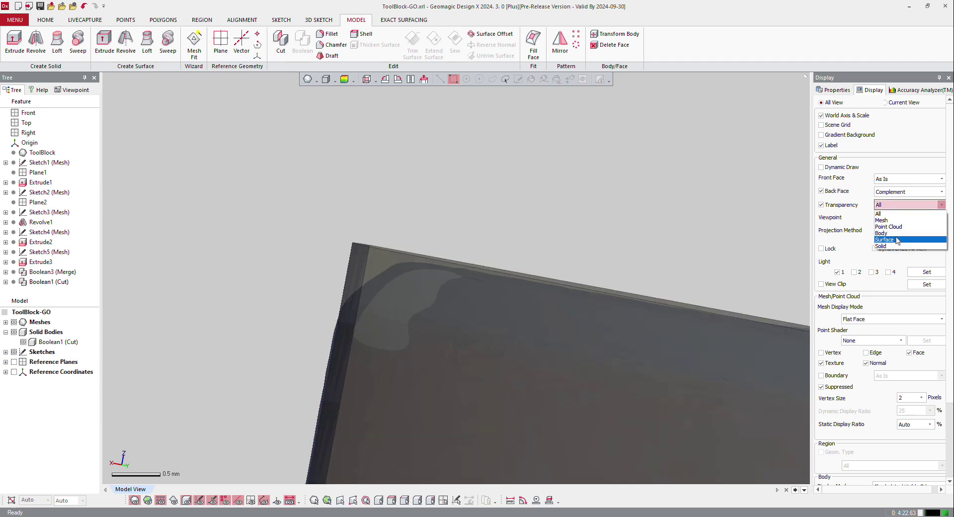
{"action": "left_click", "coordinate": [896, 246]}
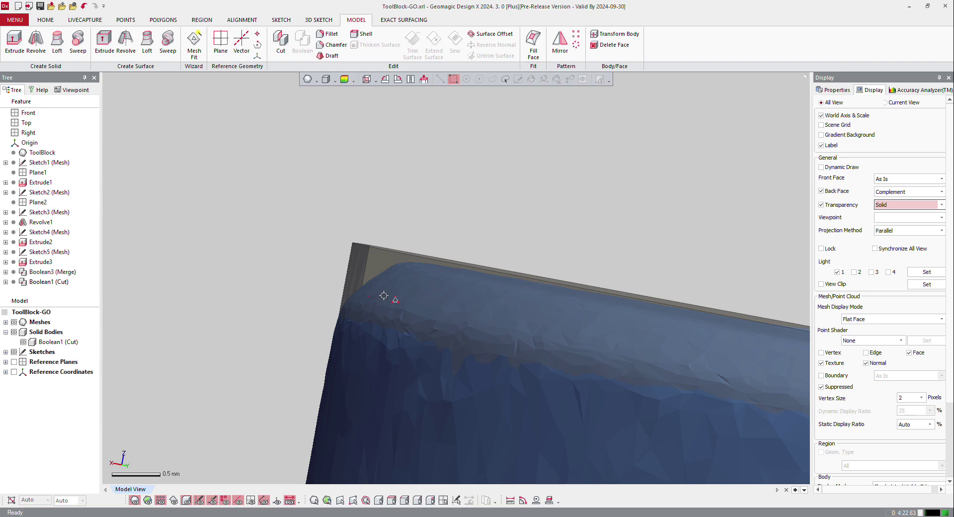
Step: Start an angle-and-distance chamfer on the boss's curved top edge and estimate its values from the mesh
{"action": "right_click_drag", "start_coordinate": [383, 295], "coordinate": [376, 298]}
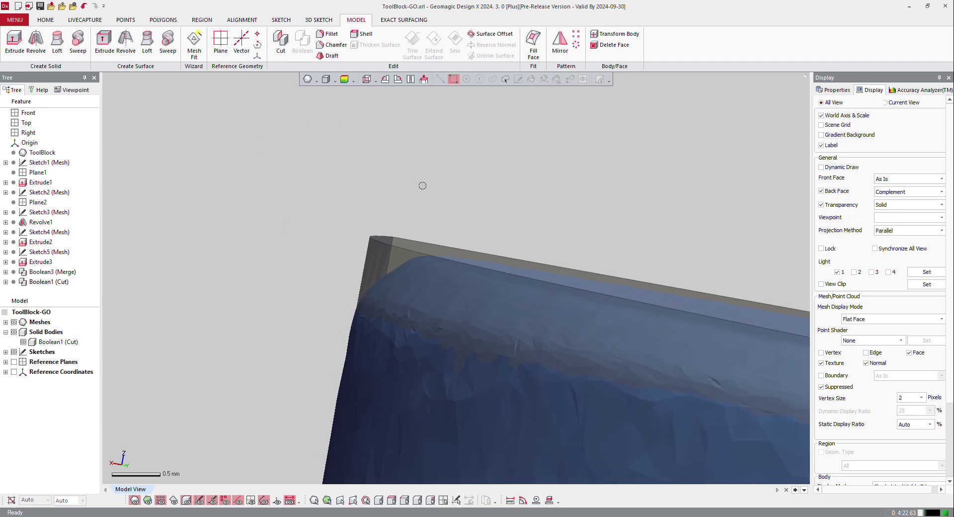
{"action": "left_click", "coordinate": [414, 252]}
{"action": "right_click", "coordinate": [414, 252]}
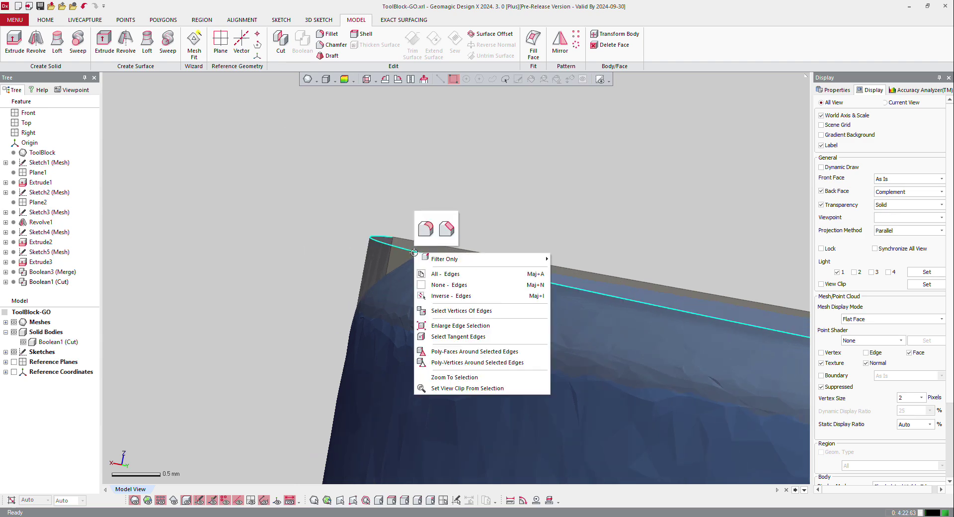
{"action": "left_click", "coordinate": [446, 229]}
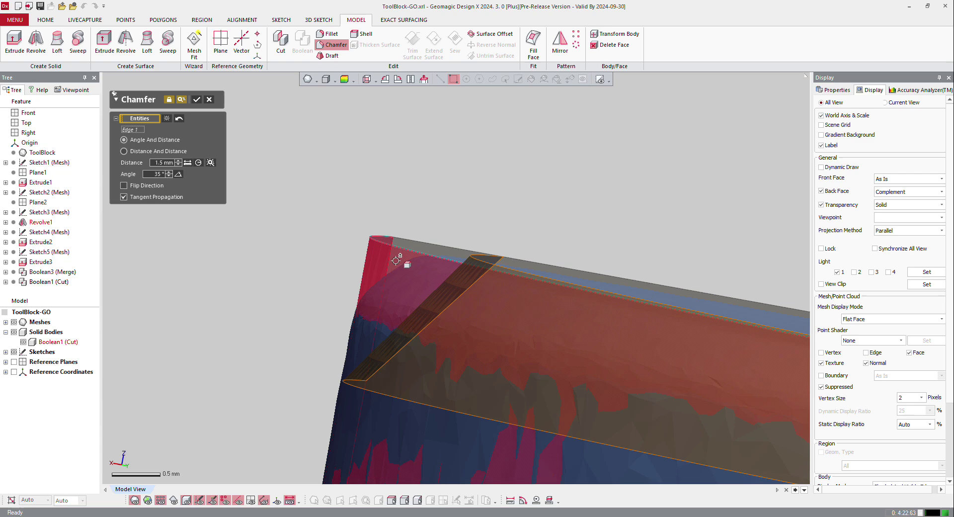
{"action": "scroll", "coordinate": [286, 260], "scroll_direction": "up", "scroll_amount": 2}
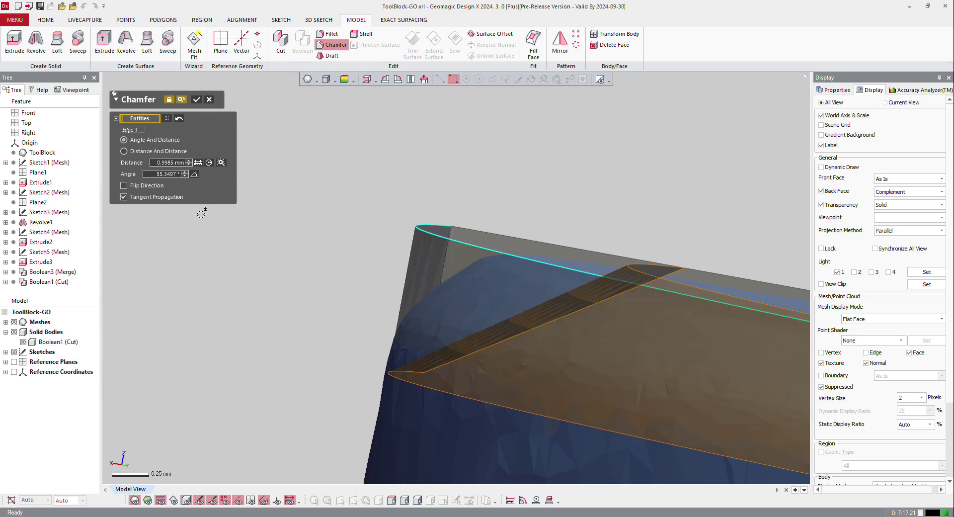
Step: Try a chamfer angle of 45° with a distance of 0.7 mm on the curved top edge
{"action": "left_click", "coordinate": [152, 173]}
{"action": "type", "text": "45"}
{"action": "key", "text": "Return"}
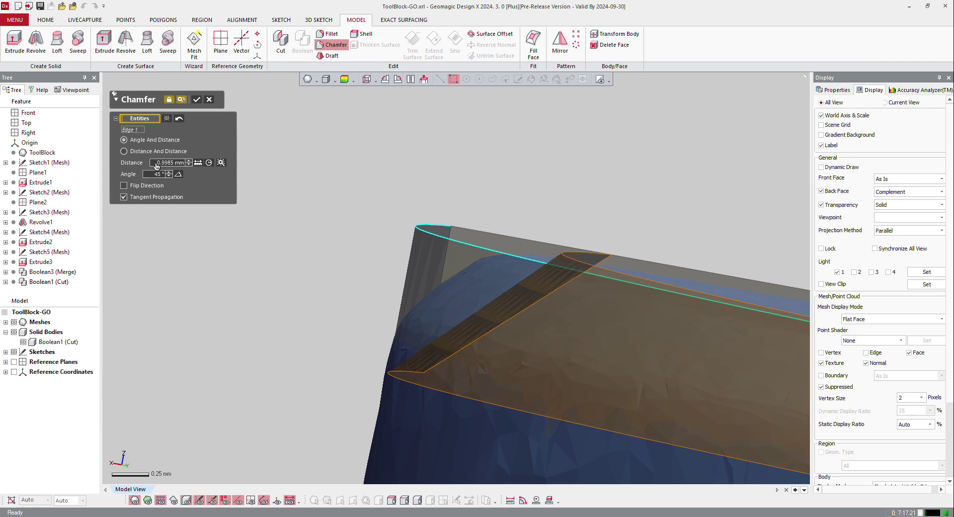
{"action": "left_click", "coordinate": [158, 164]}
{"action": "type", "text": "0.7"}
{"action": "key", "text": "Return"}
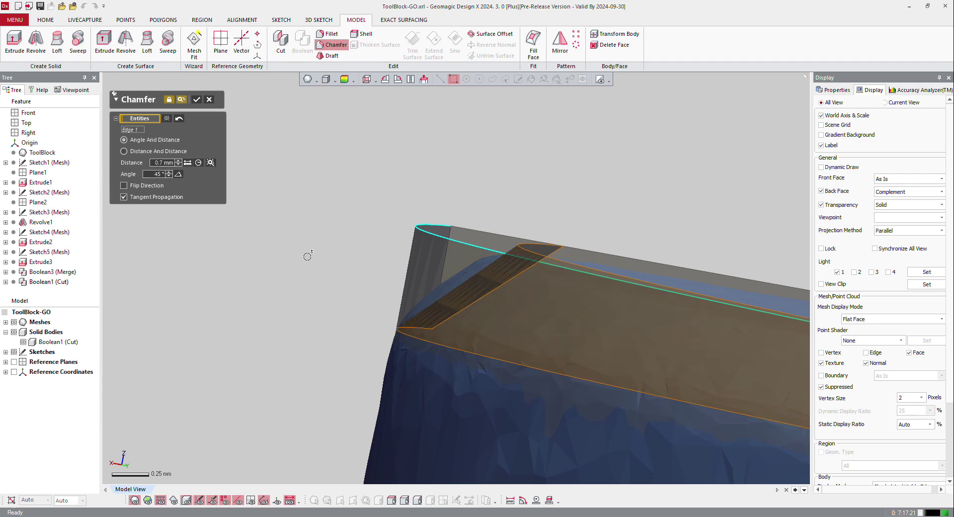
Step: Try a chamfer distance of 0.6 mm against the mesh
{"action": "right_click_drag", "start_coordinate": [471, 270], "coordinate": [441, 281]}
{"action": "scroll", "coordinate": [406, 270], "scroll_direction": "up", "scroll_amount": 3}
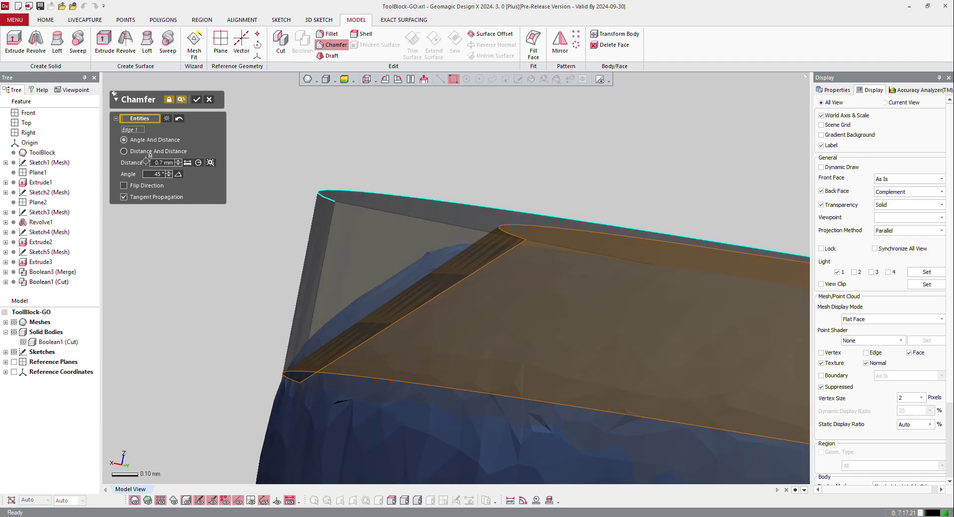
{"action": "left_click", "coordinate": [157, 163]}
{"action": "type", "text": "0.6"}
{"action": "key", "text": "Return"}
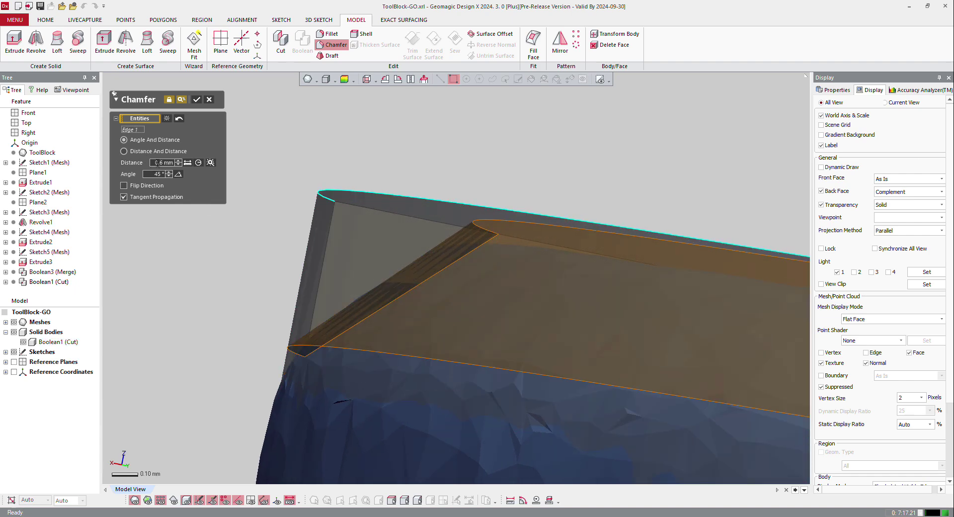
Step: Set the chamfer angle to 40° and the distance to 0.65 mm, apply it and leave the command
{"action": "scroll", "coordinate": [323, 328], "scroll_direction": "up", "scroll_amount": 4}
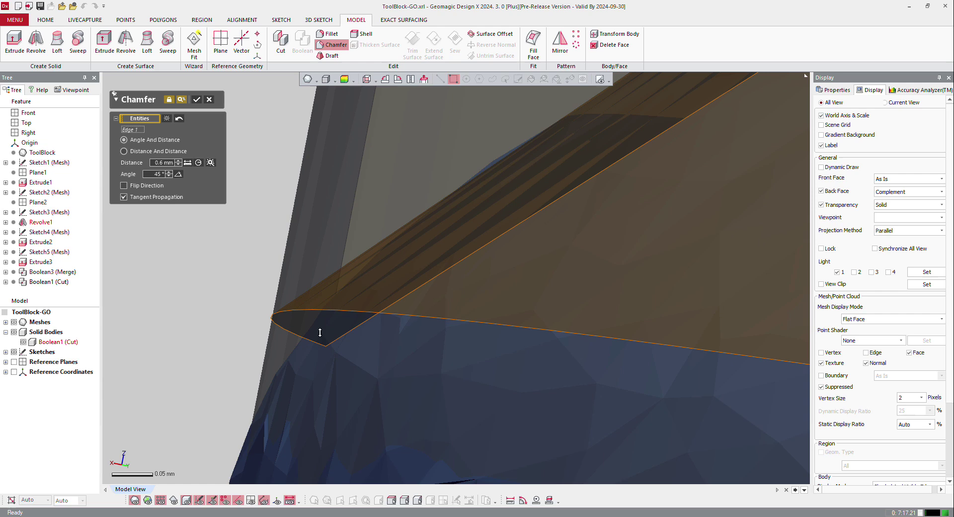
{"action": "left_click", "coordinate": [149, 175]}
{"action": "key", "text": "Return"}
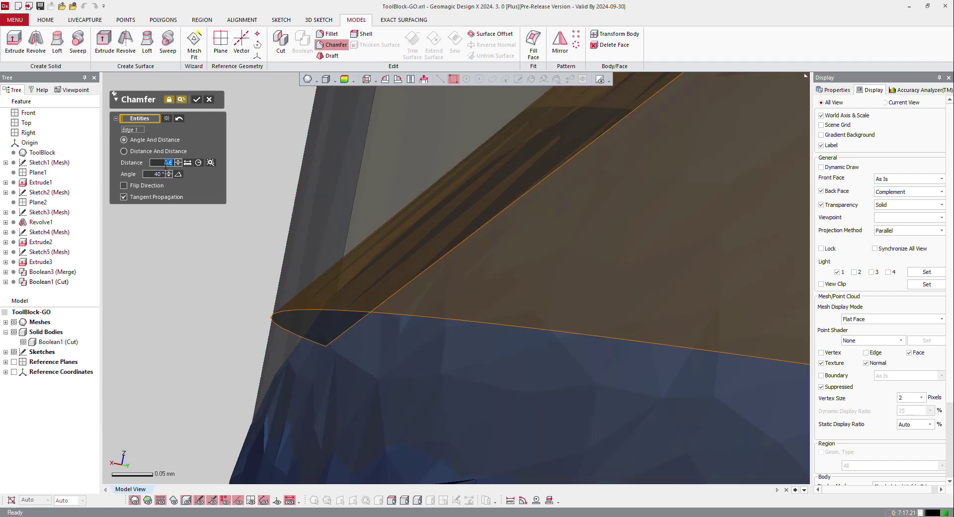
{"action": "type", "text": "0.65"}
{"action": "key", "text": "Return"}
{"action": "scroll", "coordinate": [586, 273], "scroll_direction": "down", "scroll_amount": 5}
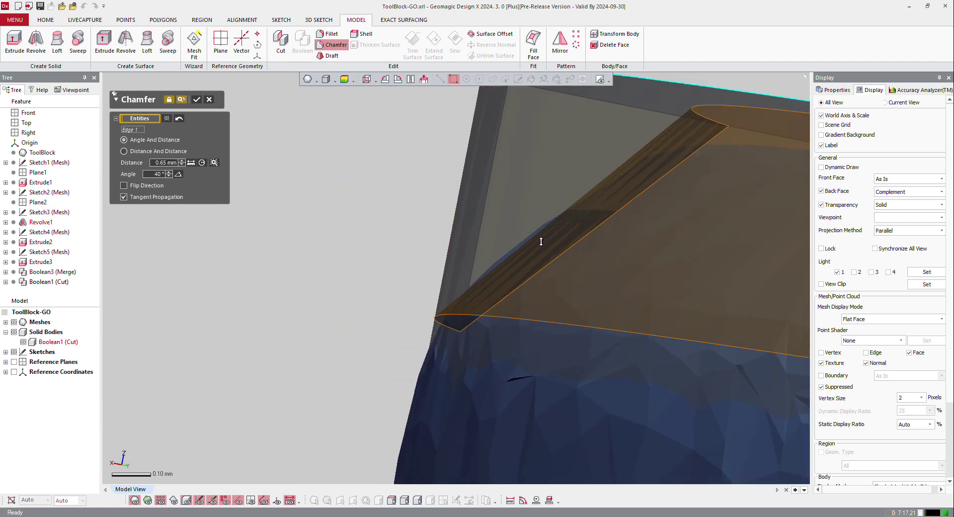
{"action": "left_click", "coordinate": [197, 100]}
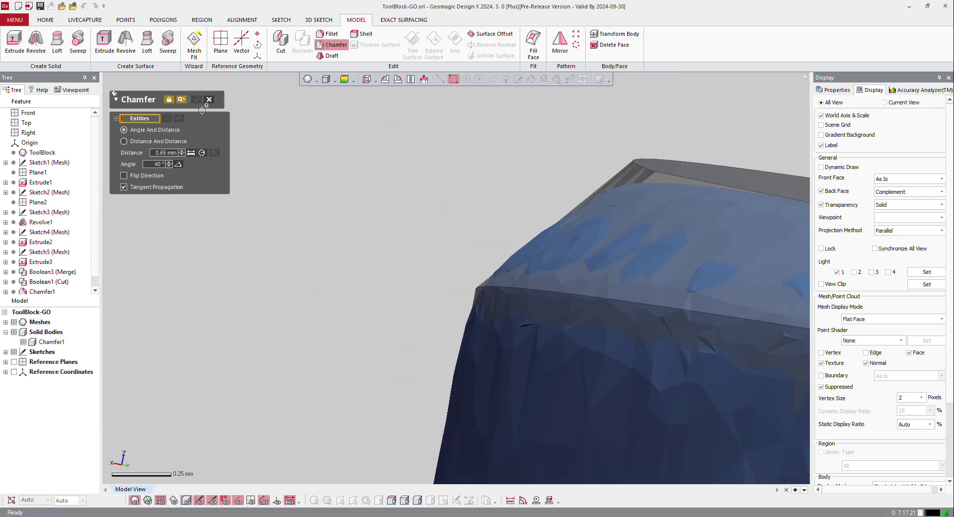
{"action": "scroll", "coordinate": [502, 251], "scroll_direction": "down", "scroll_amount": 6}
{"action": "scroll", "coordinate": [502, 251], "scroll_direction": "down", "scroll_amount": 6}
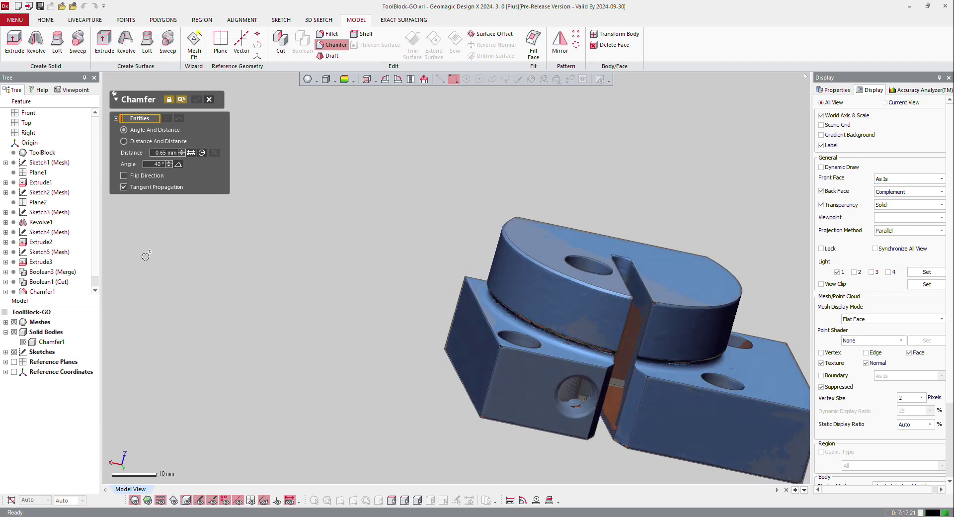
{"action": "key", "text": "Escape"}
Step: Edit the chamfer to include the boss's curved top edge on the other side of the slot
{"action": "scroll", "coordinate": [43, 271], "scroll_direction": "down", "scroll_amount": 1}
{"action": "double_click", "coordinate": [41, 282]}
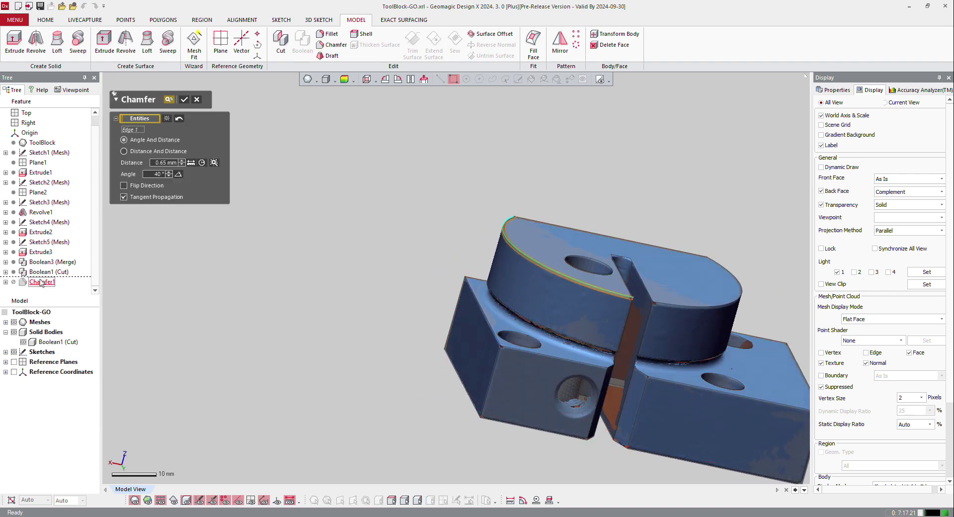
{"action": "left_click", "coordinate": [703, 304]}
{"action": "left_click", "coordinate": [703, 304]}
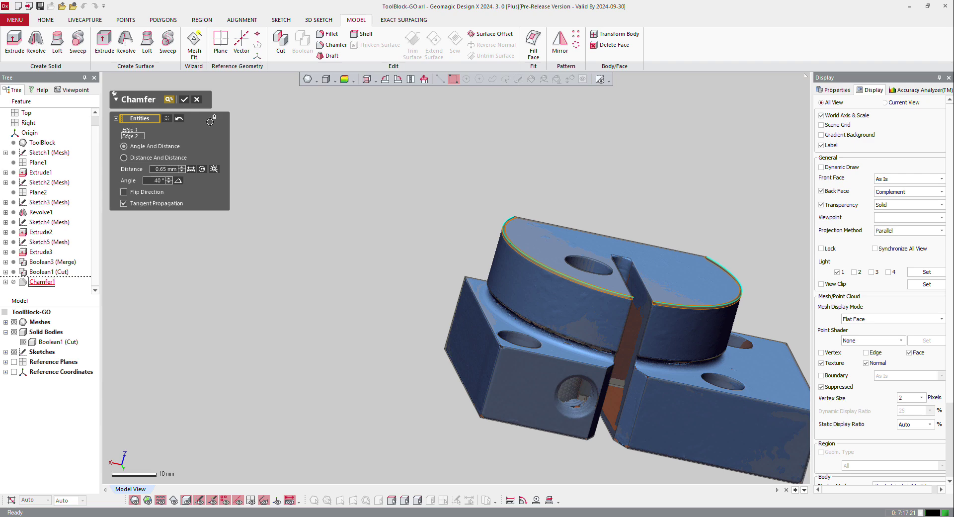
{"action": "left_click", "coordinate": [184, 99]}
{"action": "scroll", "coordinate": [558, 319], "scroll_direction": "up", "scroll_amount": 5}
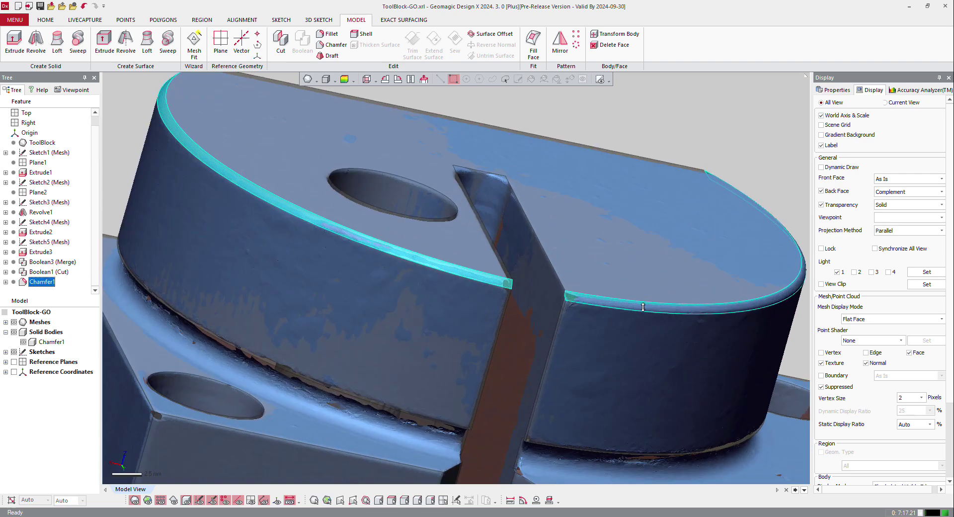
{"action": "scroll", "coordinate": [559, 319], "scroll_direction": "down", "scroll_amount": 5}
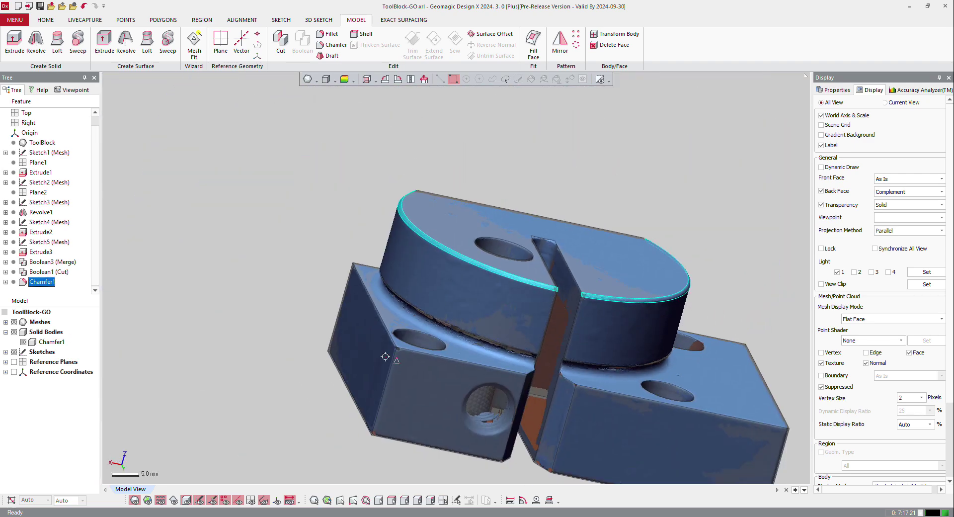
Step: Hide the scan mesh and turn off solid transparency, with the groove beneath the boss in view
{"action": "scroll", "coordinate": [394, 339], "scroll_direction": "up", "scroll_amount": 4}
{"action": "right_click_drag", "start_coordinate": [393, 328], "coordinate": [393, 259]}
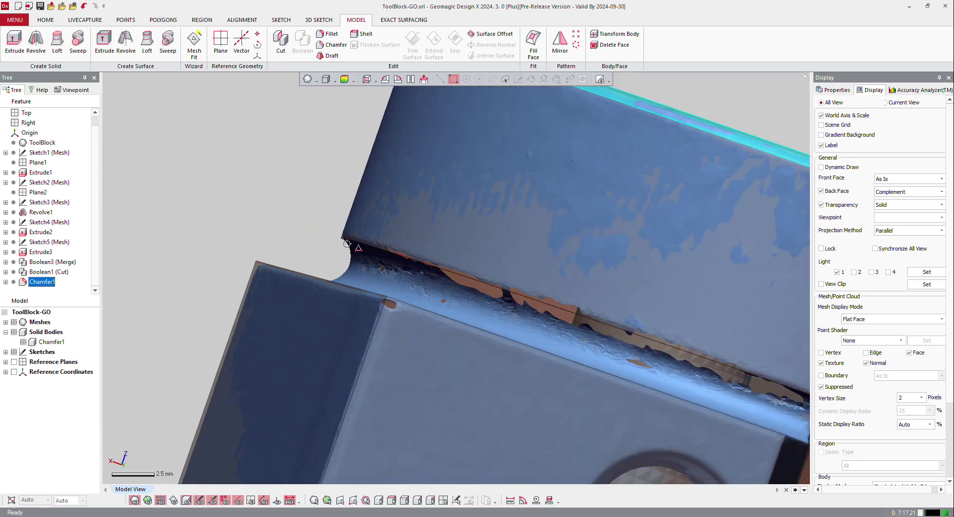
{"action": "scroll", "coordinate": [343, 233], "scroll_direction": "up", "scroll_amount": 2}
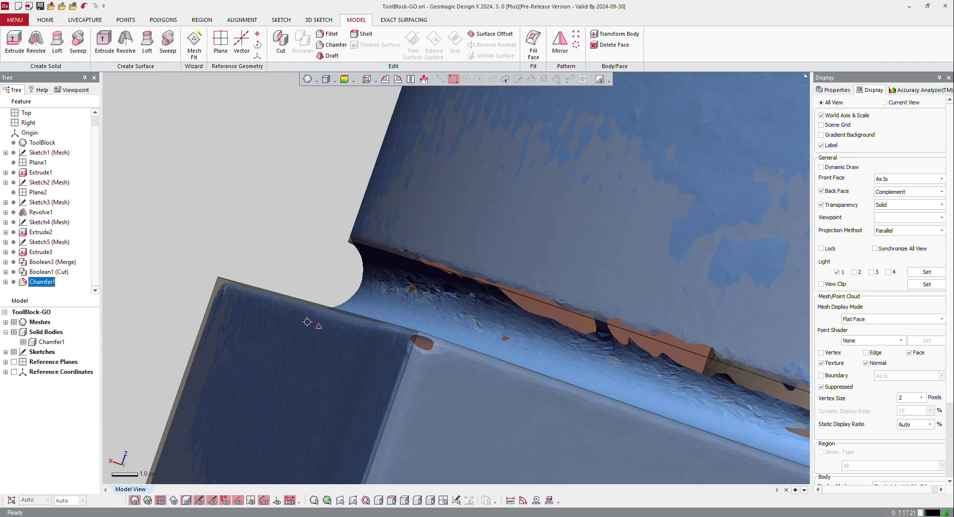
{"action": "key", "text": "ctrl+5"}
{"action": "key", "text": "ctrl+5"}
{"action": "key", "text": "ctrl+1"}
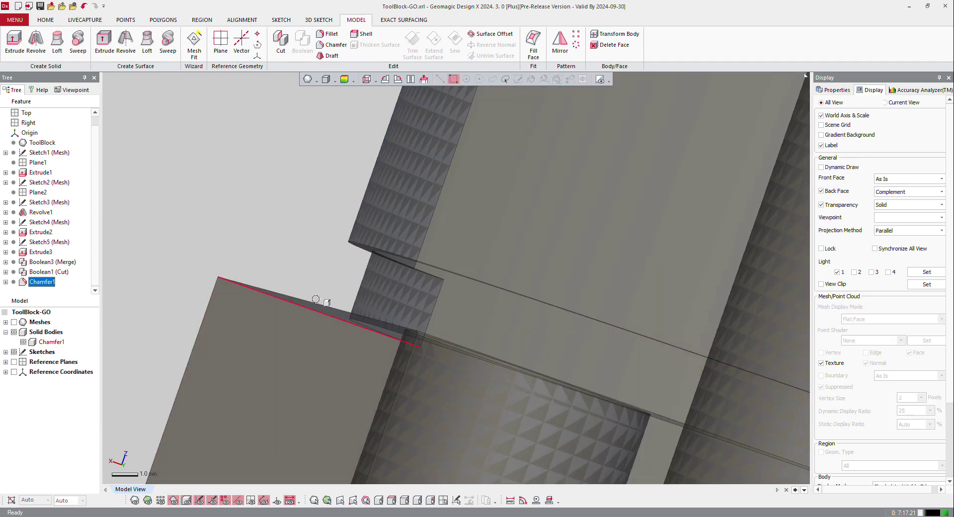
{"action": "left_click", "coordinate": [835, 206]}
{"action": "scroll", "coordinate": [356, 315], "scroll_direction": "up", "scroll_amount": 3}
{"action": "right_click_drag", "start_coordinate": [379, 252], "coordinate": [264, 241]}
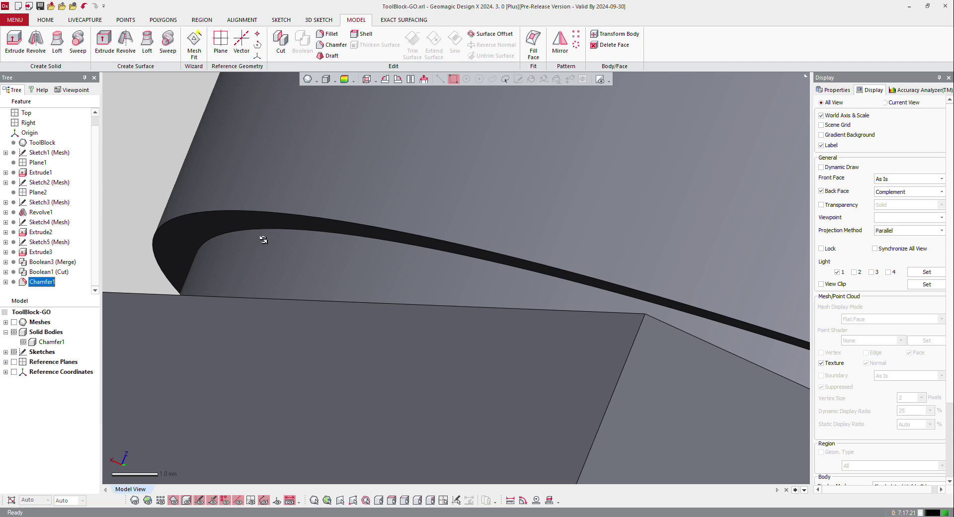
Step: Start a constant fillet from the groove's upper inner edge under the boss and clear its edge selection
{"action": "left_click", "coordinate": [254, 231]}
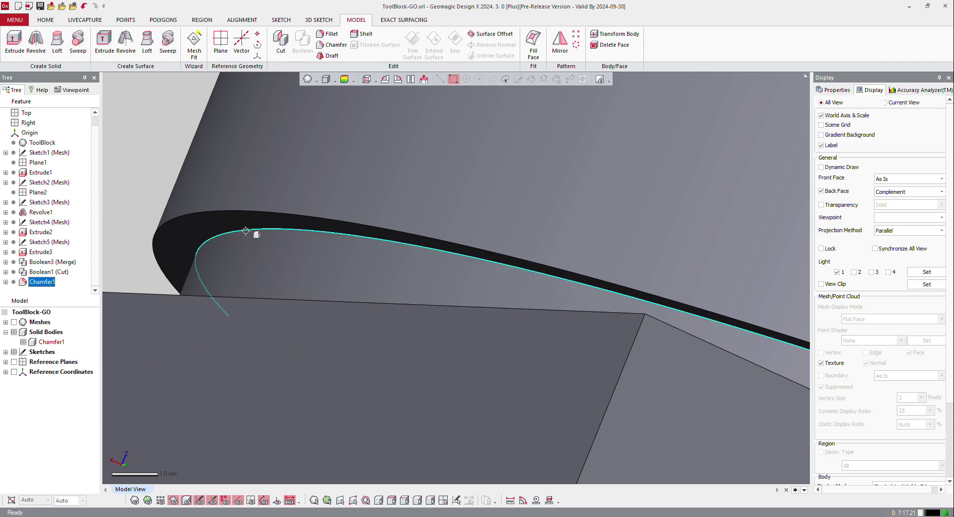
{"action": "right_click", "coordinate": [247, 230]}
{"action": "left_click", "coordinate": [257, 207]}
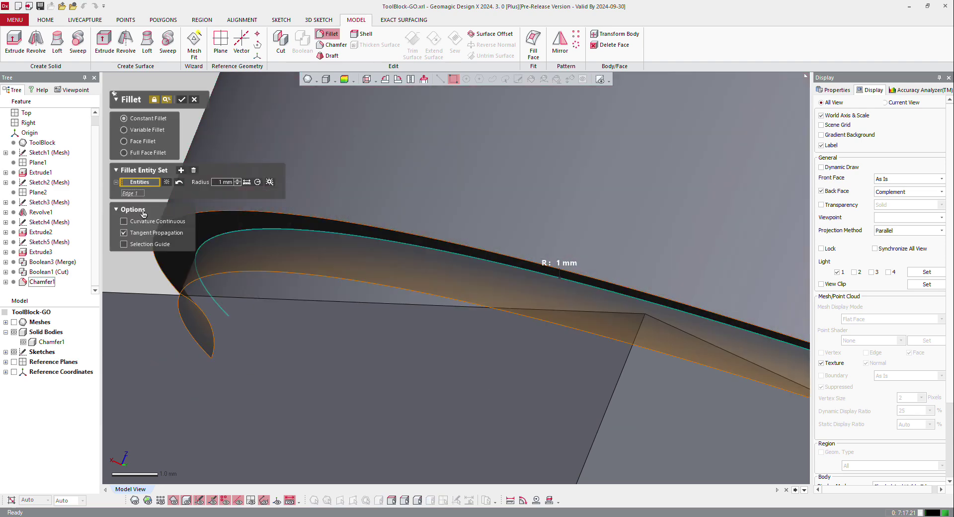
{"action": "left_click", "coordinate": [168, 184]}
Step: Try using the whole groove face as the fillet entity and clear that selection
{"action": "scroll", "coordinate": [223, 214], "scroll_direction": "down", "scroll_amount": 5}
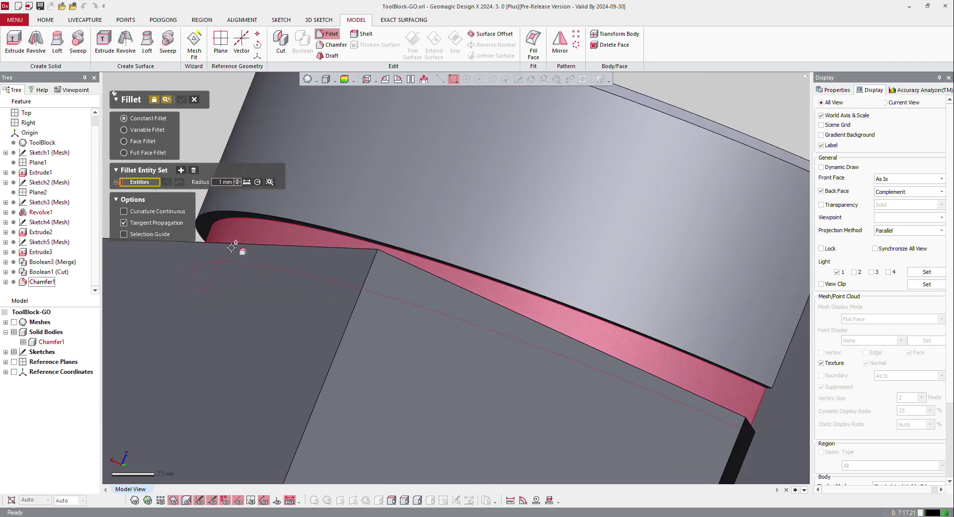
{"action": "right_click_drag", "start_coordinate": [232, 248], "coordinate": [259, 264]}
{"action": "left_click", "coordinate": [255, 242]}
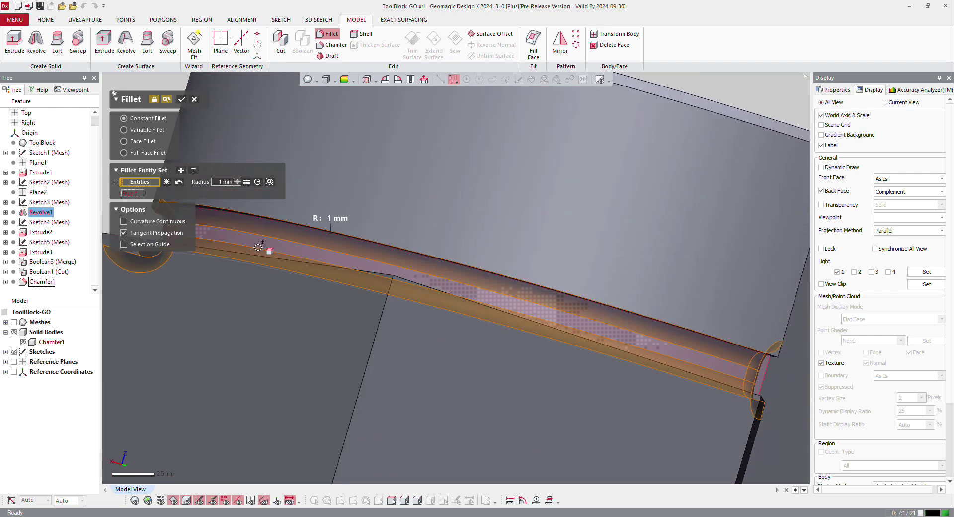
{"action": "scroll", "coordinate": [258, 247], "scroll_direction": "down", "scroll_amount": 5}
{"action": "scroll", "coordinate": [258, 247], "scroll_direction": "up", "scroll_amount": 5}
{"action": "middle_click_drag", "start_coordinate": [258, 247], "coordinate": [218, 264]}
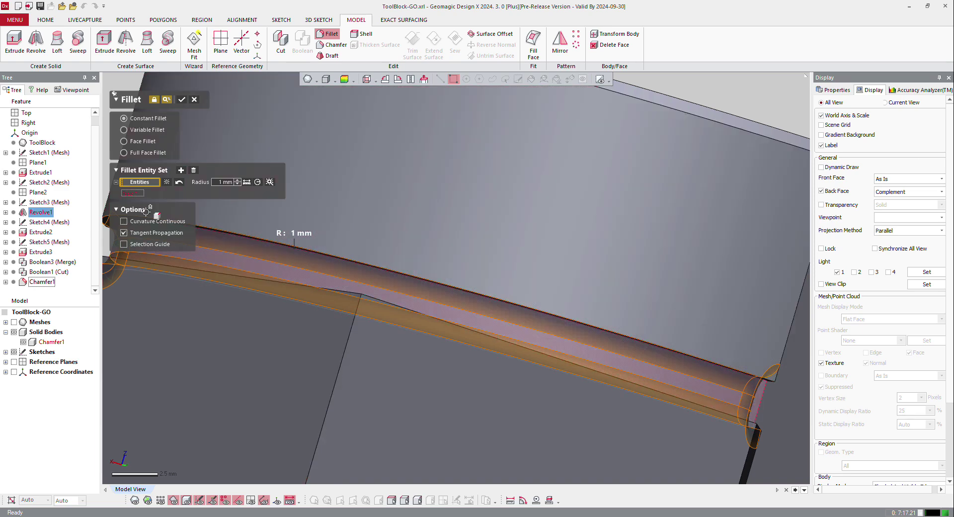
{"action": "left_click", "coordinate": [166, 182]}
Step: Select the groove's upper and lower edges beneath the boss on both sides of the slot for the constant fillet
{"action": "mouse_move", "coordinate": [250, 318]}
{"action": "right_mouse_down"}
{"action": "mouse_move", "coordinate": [220, 284]}
{"action": "mouse_move", "coordinate": [236, 310]}
{"action": "right_mouse_up"}
{"action": "left_click", "coordinate": [246, 220]}
{"action": "left_click", "coordinate": [341, 309]}
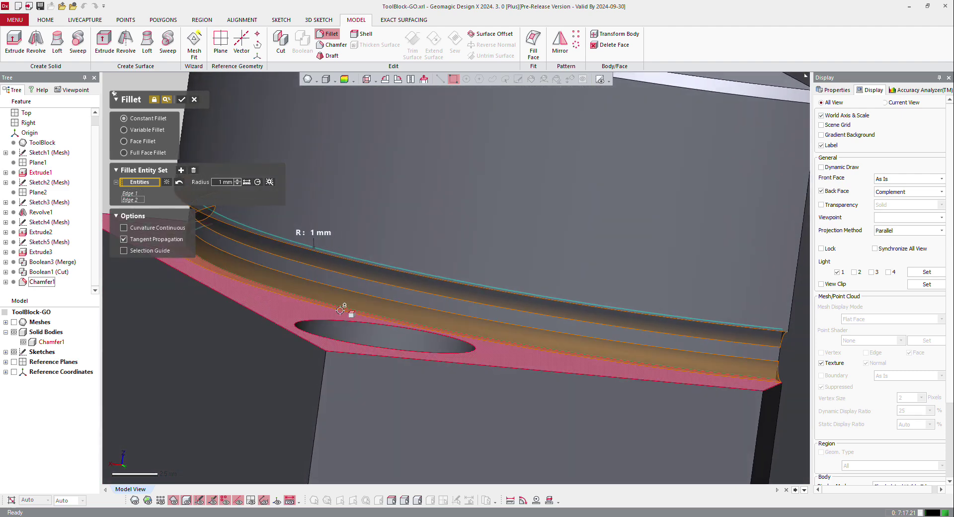
{"action": "scroll", "coordinate": [340, 309], "scroll_direction": "down", "scroll_amount": 4}
{"action": "scroll", "coordinate": [561, 331], "scroll_direction": "up", "scroll_amount": 7}
{"action": "right_click_drag", "start_coordinate": [565, 294], "coordinate": [602, 342]}
{"action": "left_click", "coordinate": [577, 222]}
{"action": "left_click", "coordinate": [599, 351]}
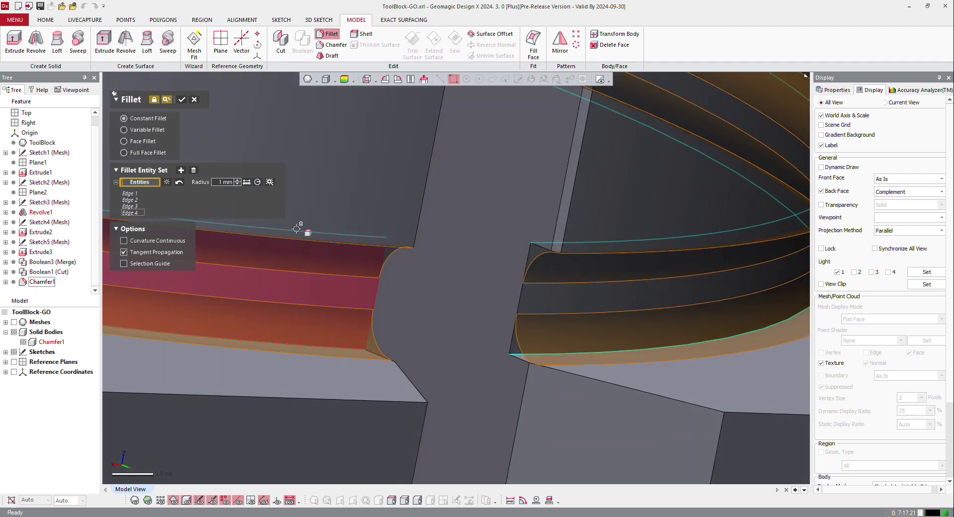
Step: Set the constant fillet's radius to 1.5 mm and apply it to the selected groove edges
{"action": "left_click", "coordinate": [238, 180]}
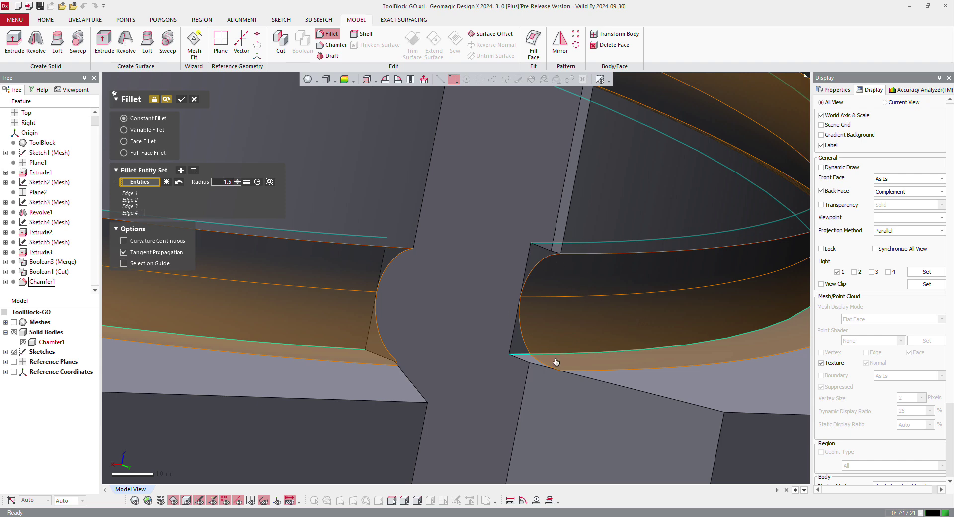
{"action": "right_click_drag", "start_coordinate": [585, 321], "coordinate": [571, 248]}
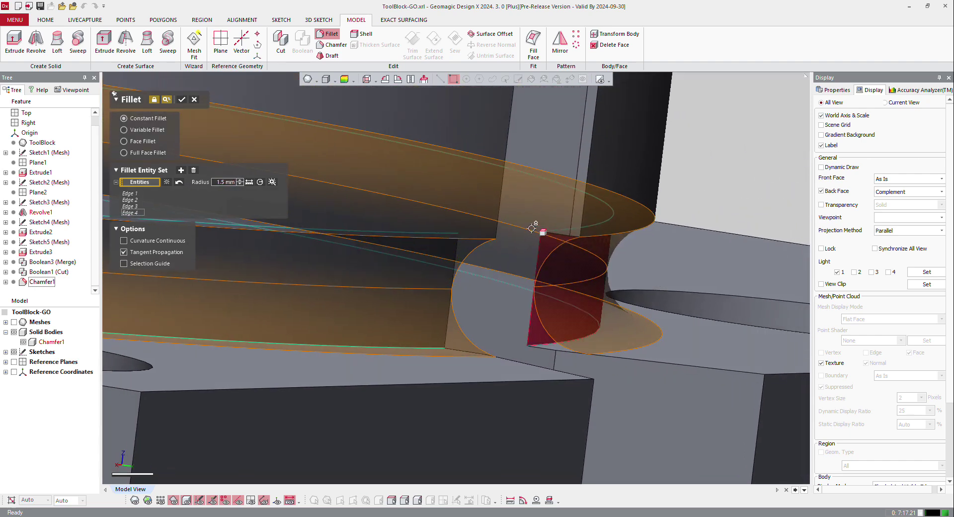
{"action": "left_click", "coordinate": [181, 99]}
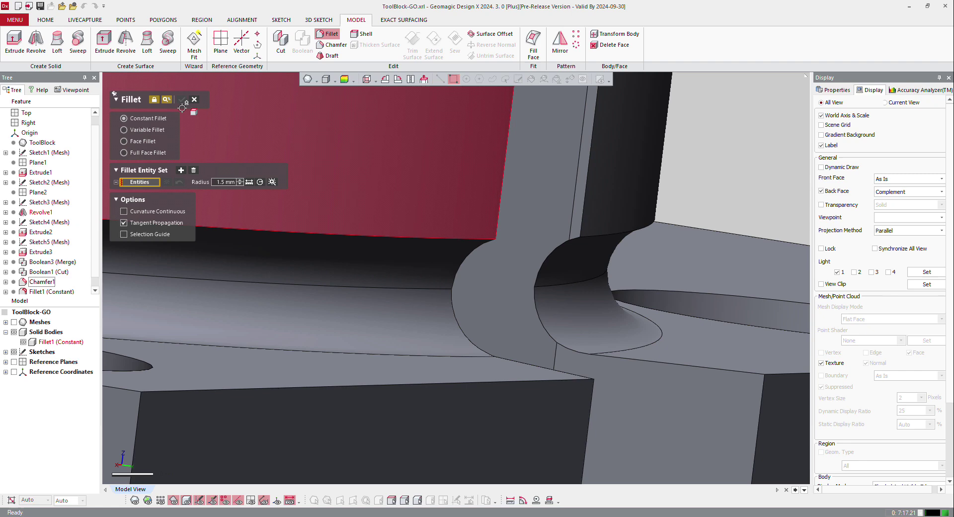
{"action": "scroll", "coordinate": [633, 233], "scroll_direction": "up", "scroll_amount": 5}
{"action": "scroll", "coordinate": [511, 228], "scroll_direction": "down", "scroll_amount": 6}
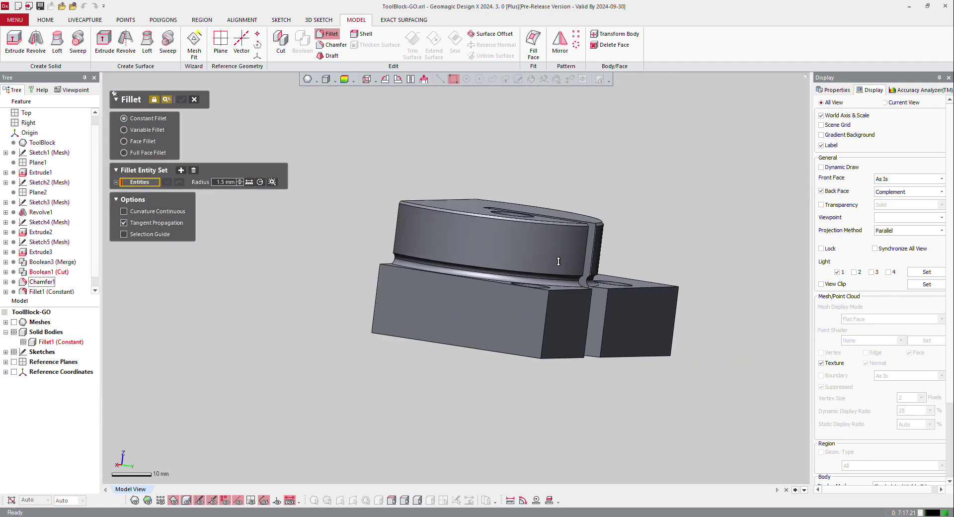
{"action": "right_click_drag", "start_coordinate": [560, 264], "coordinate": [424, 299]}
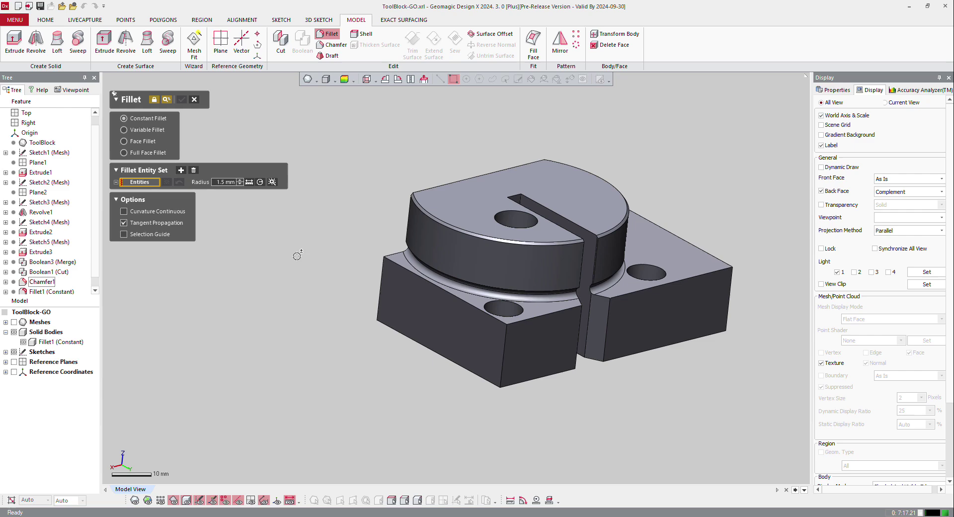
{"action": "right_click_drag", "start_coordinate": [502, 310], "coordinate": [376, 240]}
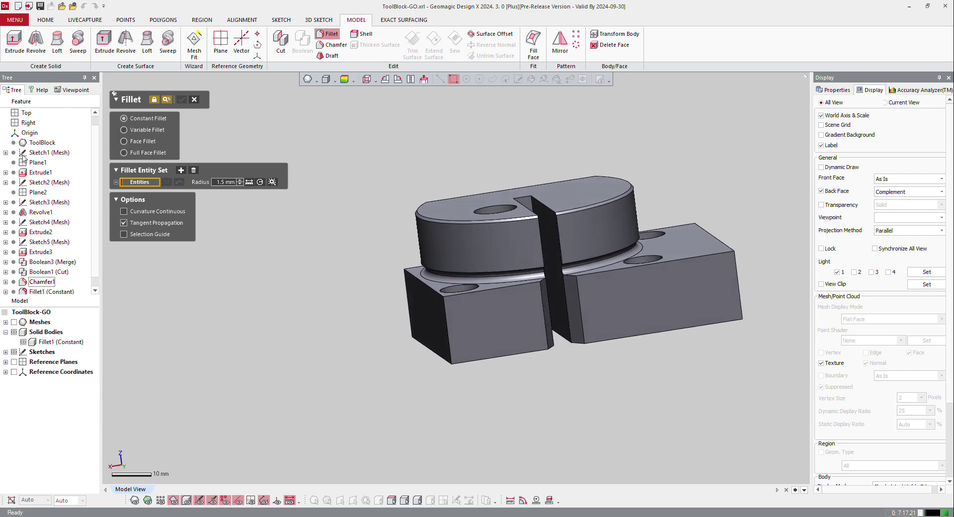
Step: Start a face fillet between the two adjacent side faces meeting at the base block's outer corner
{"action": "left_click", "coordinate": [146, 143]}
{"action": "right_click_drag", "start_coordinate": [611, 303], "coordinate": [451, 235]}
{"action": "scroll", "coordinate": [451, 235], "scroll_direction": "up", "scroll_amount": 4}
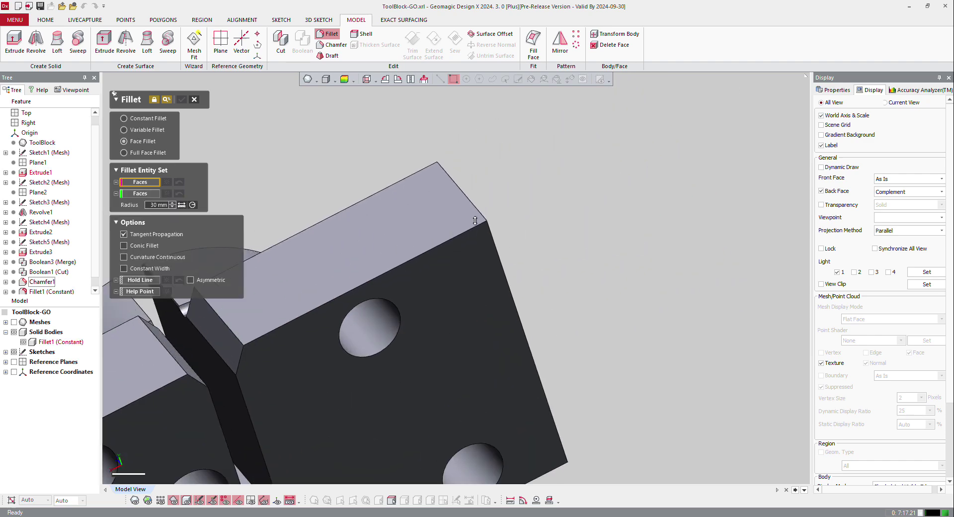
{"action": "left_click", "coordinate": [452, 217]}
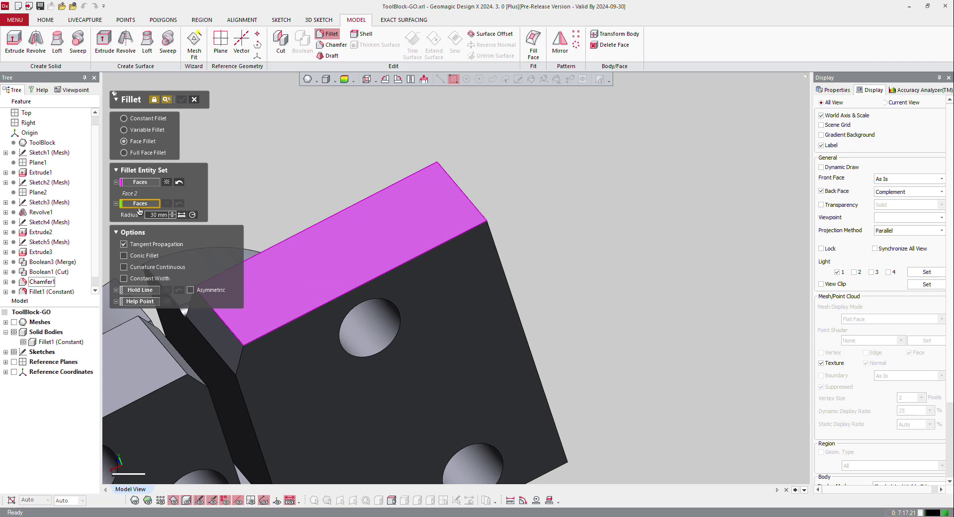
{"action": "right_click_drag", "start_coordinate": [453, 206], "coordinate": [448, 273]}
{"action": "left_click", "coordinate": [485, 232]}
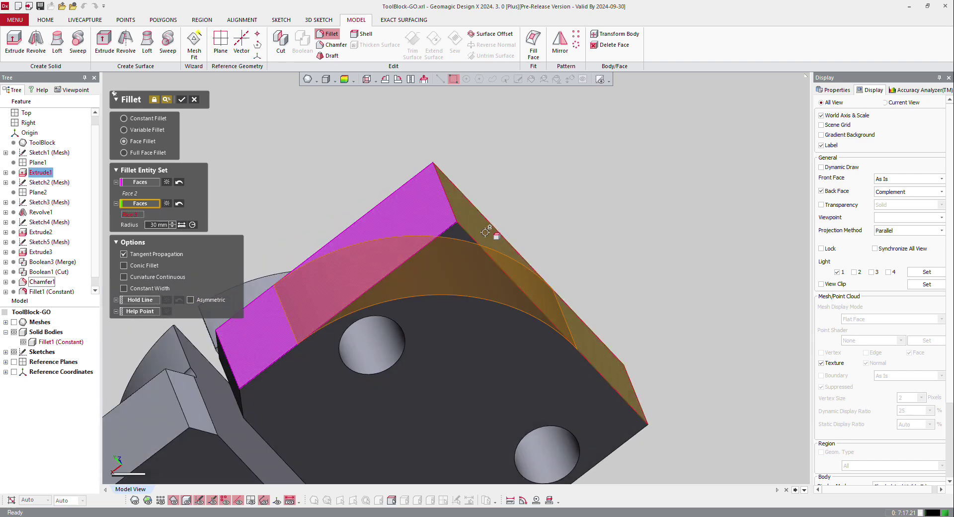
Step: Try a 2 mm radius for the corner face fillet, and set it to 5 mm instead
{"action": "left_click", "coordinate": [151, 226]}
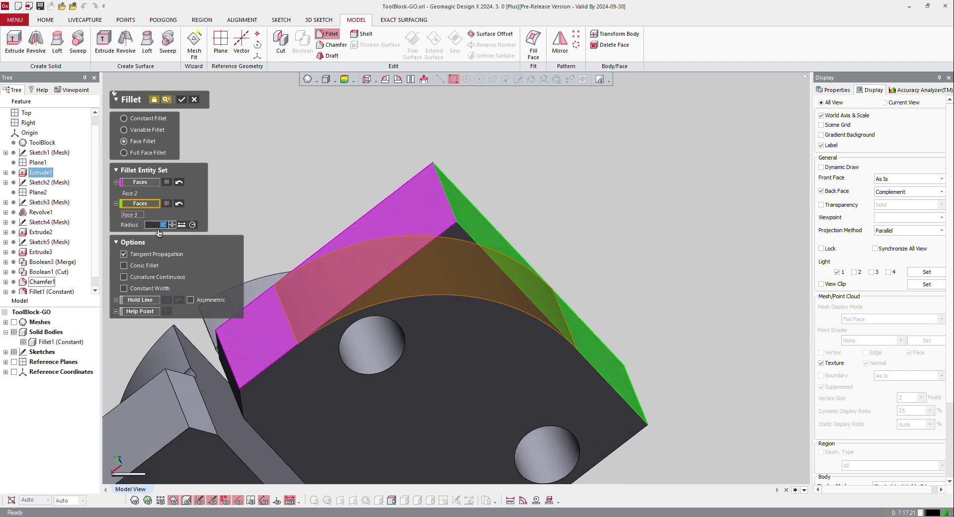
{"action": "type", "text": "2"}
{"action": "key", "text": "Return"}
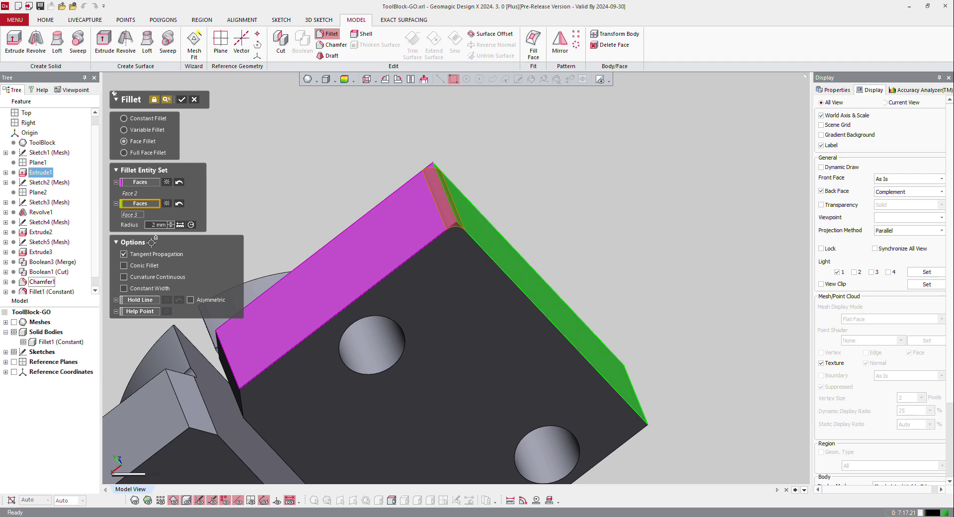
{"action": "left_click", "coordinate": [154, 225]}
{"action": "type", "text": "5"}
{"action": "key", "text": "Return"}
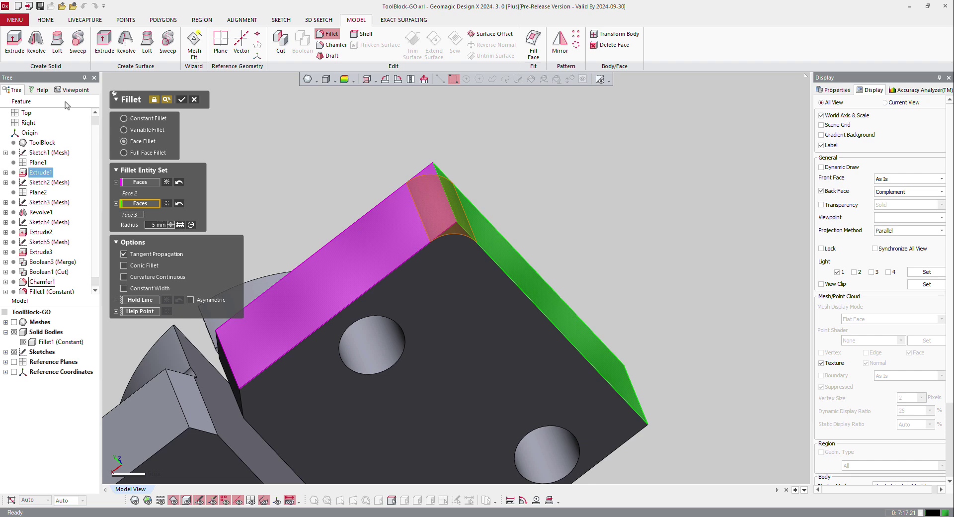
Step: Make the corner face fillet conic with a second radius of 2.5 mm and a rho of 0.75
{"action": "left_click", "coordinate": [125, 265]}
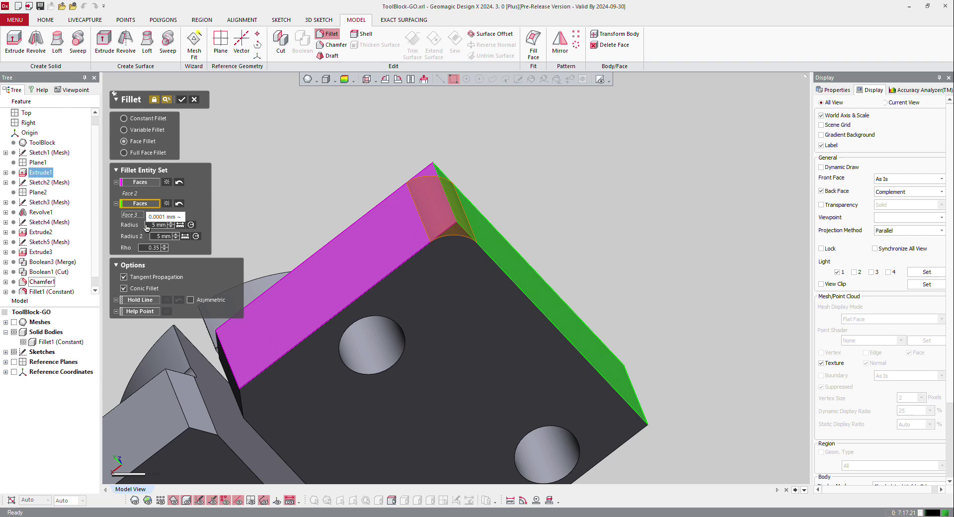
{"action": "left_click", "coordinate": [153, 236]}
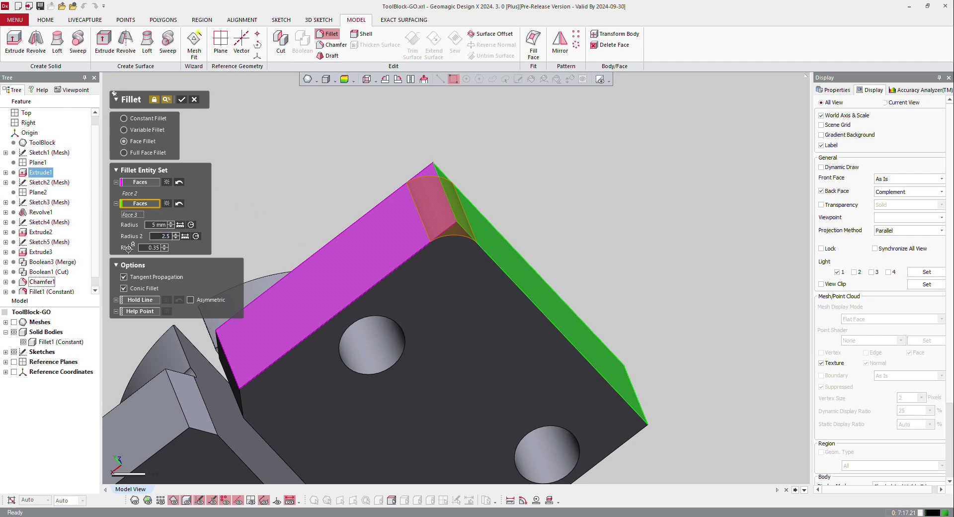
{"action": "left_click", "coordinate": [143, 247]}
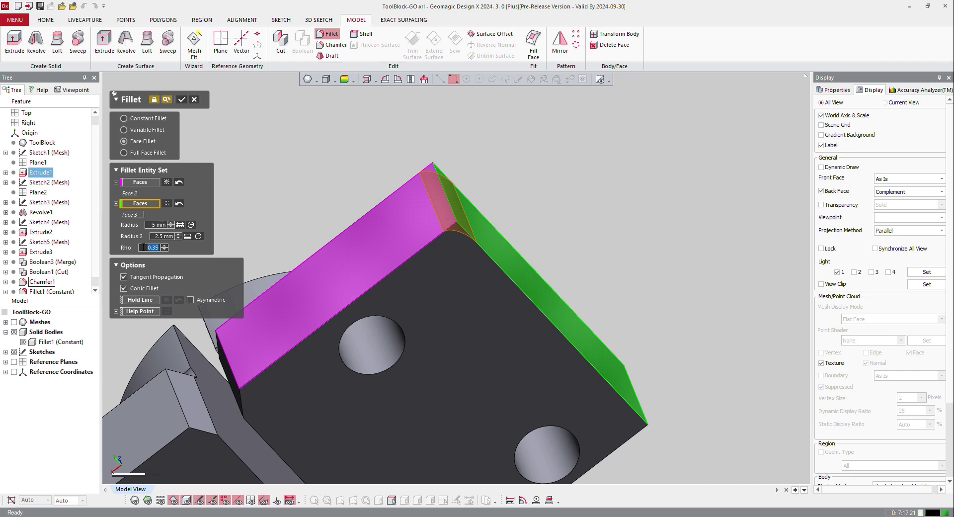
{"action": "type", "text": ".75"}
{"action": "key", "text": "Return"}
{"action": "scroll", "coordinate": [423, 215], "scroll_direction": "up", "scroll_amount": 6}
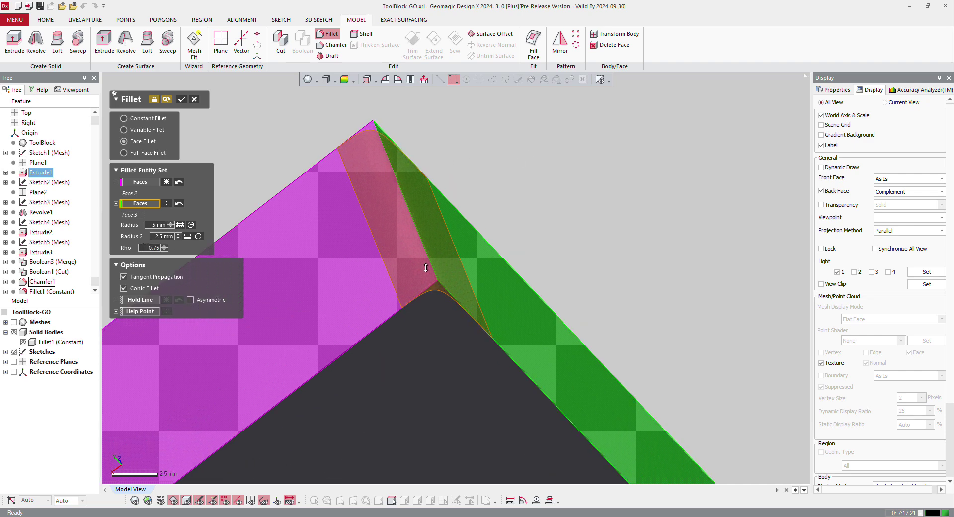
{"action": "right_click_drag", "start_coordinate": [440, 278], "coordinate": [312, 207]}
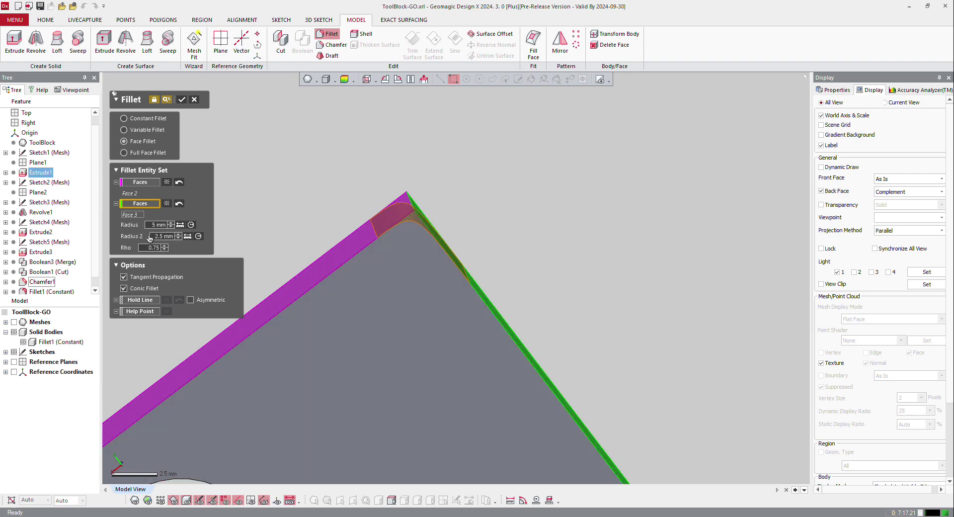
Step: Change the conic fillet's rho to 0.25 and apply the face fillet to the base block's corner
{"action": "left_click", "coordinate": [144, 248]}
{"action": "key", "text": "Return"}
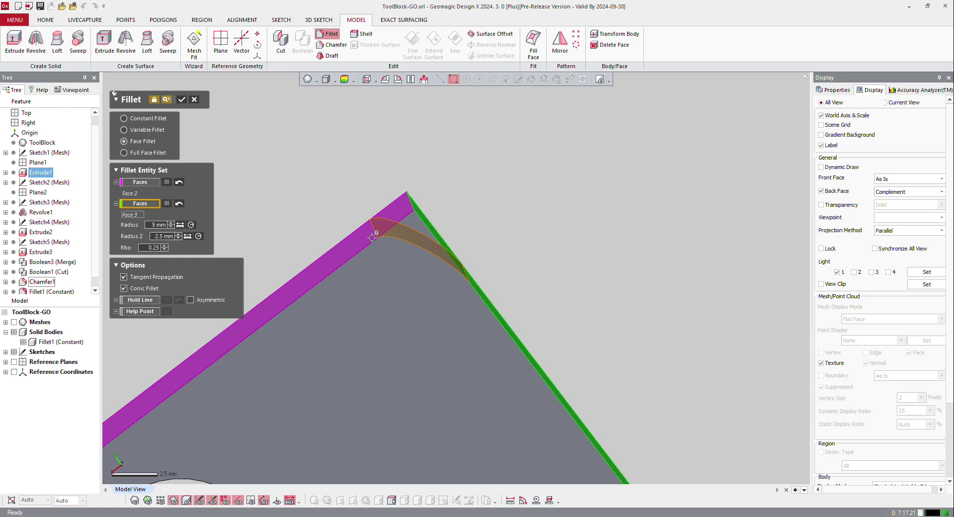
{"action": "scroll", "coordinate": [347, 250], "scroll_direction": "down", "scroll_amount": 2}
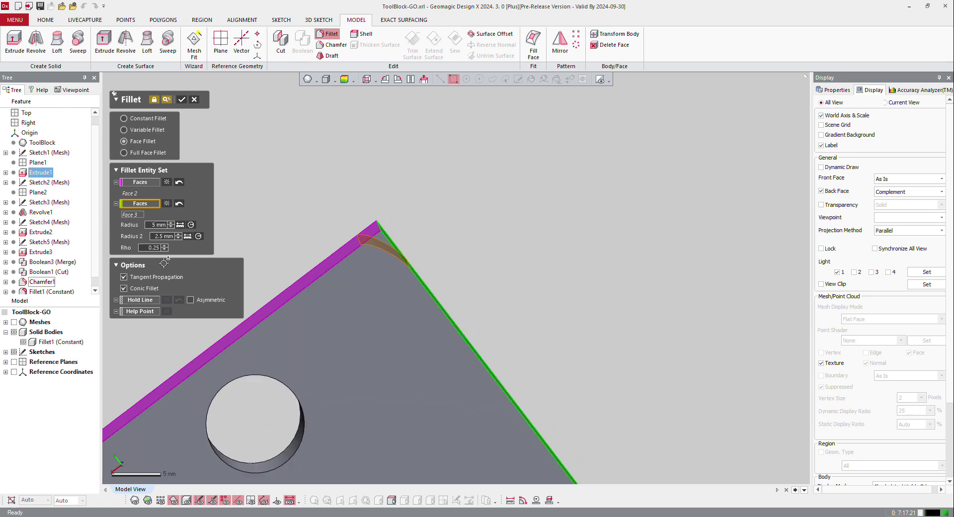
{"action": "left_click", "coordinate": [183, 100]}
{"action": "scroll", "coordinate": [437, 197], "scroll_direction": "down", "scroll_amount": 5}
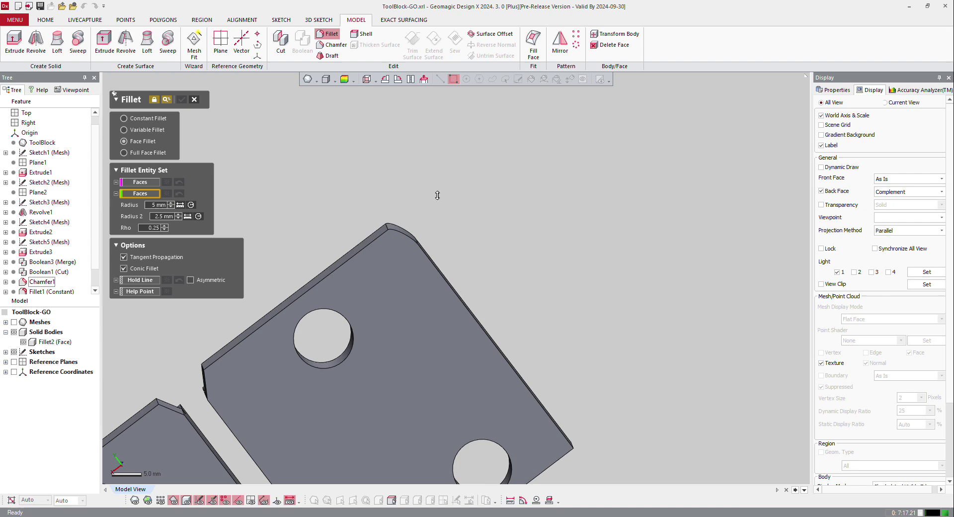
{"action": "right_click_drag", "start_coordinate": [528, 294], "coordinate": [415, 275]}
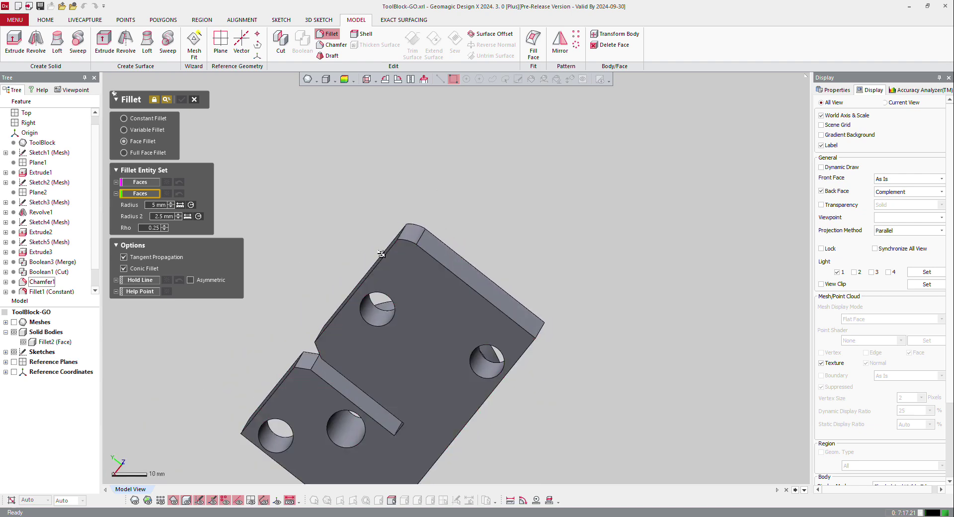
Step: Switch to a full face fillet and clear the multi-face selection from its left set
{"action": "right_click_drag", "start_coordinate": [382, 254], "coordinate": [422, 270]}
{"action": "right_click_drag", "start_coordinate": [204, 343], "coordinate": [169, 393]}
{"action": "scroll", "coordinate": [225, 332], "scroll_direction": "up", "scroll_amount": 5}
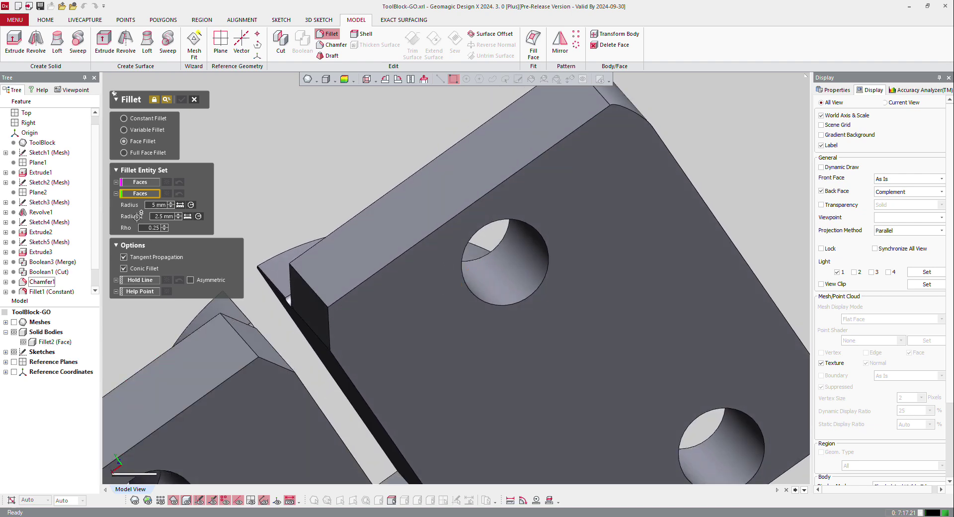
{"action": "left_click", "coordinate": [143, 152]}
{"action": "left_click", "coordinate": [187, 376]}
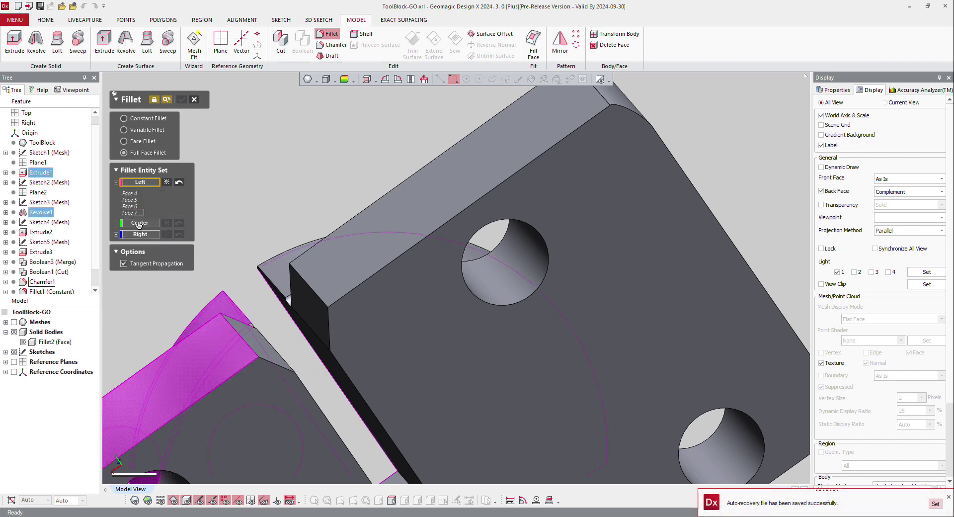
{"action": "left_click", "coordinate": [167, 183]}
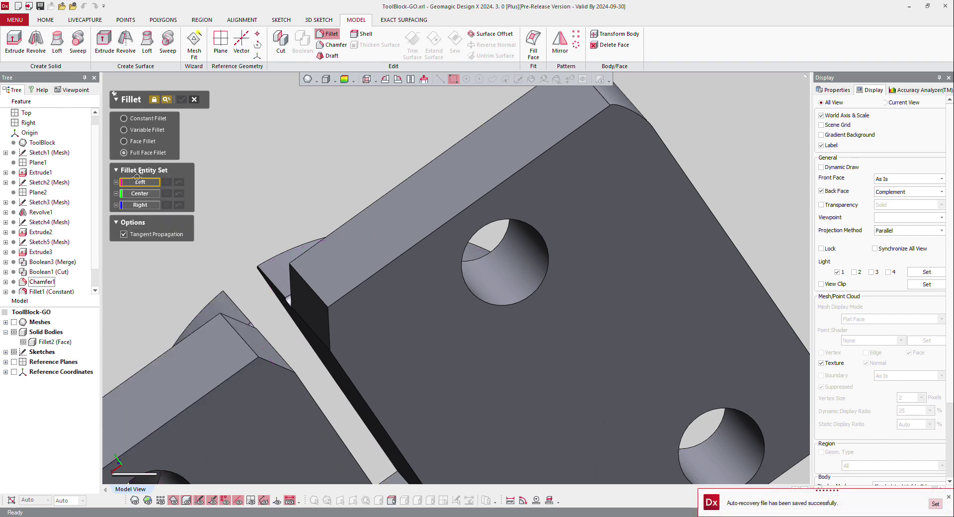
Step: Apply a full face fillet over the slanted face at the slot entrance, between the base's outer side face and the slot wall
{"action": "left_click", "coordinate": [196, 352]}
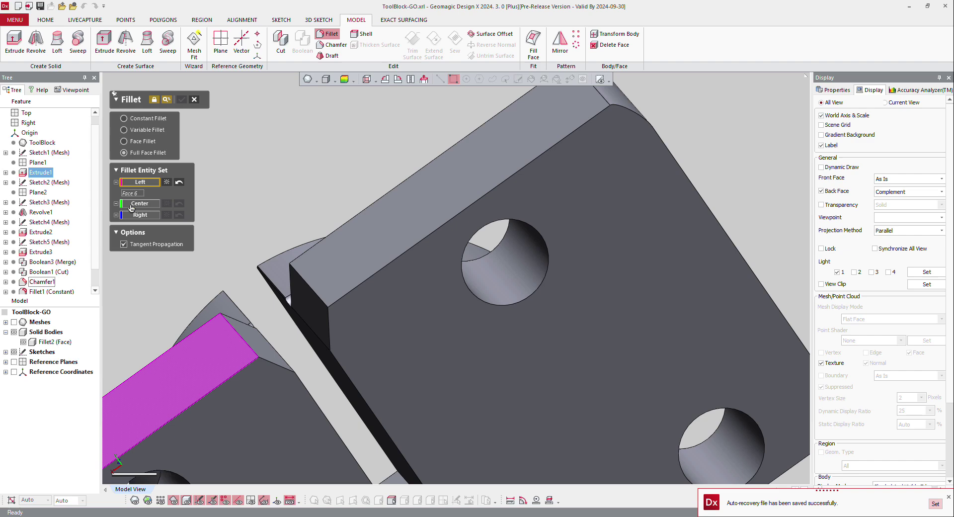
{"action": "left_click", "coordinate": [241, 339]}
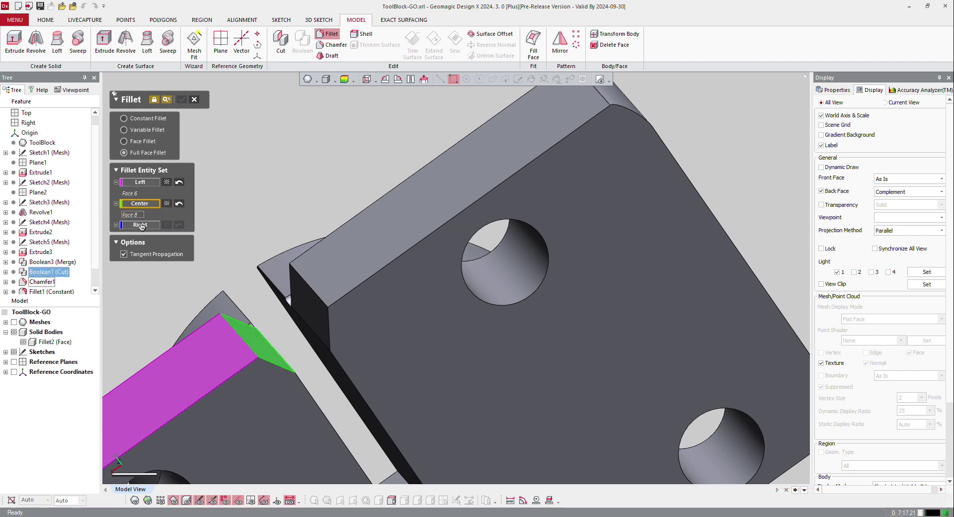
{"action": "right_click_drag", "start_coordinate": [345, 325], "coordinate": [248, 283]}
{"action": "left_click", "coordinate": [298, 374]}
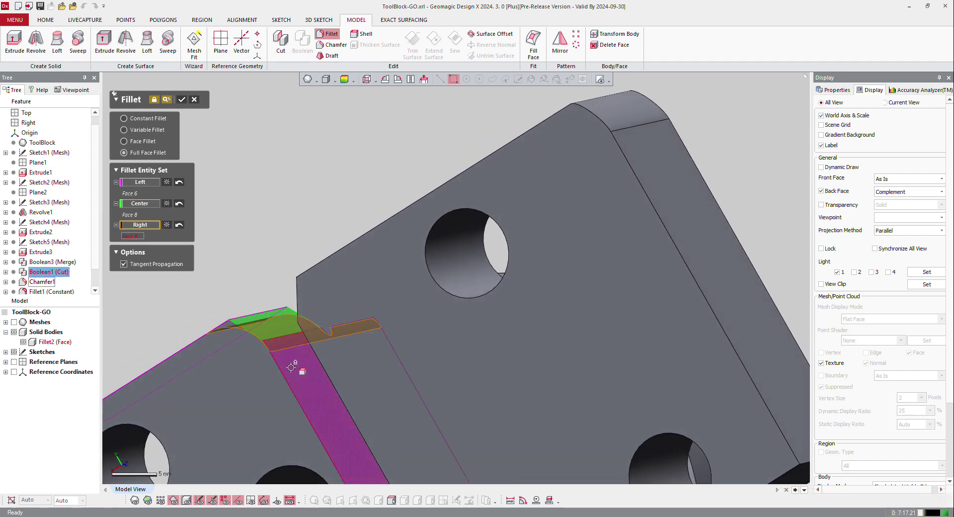
{"action": "scroll", "coordinate": [222, 326], "scroll_direction": "up", "scroll_amount": 3}
{"action": "right_click_drag", "start_coordinate": [221, 326], "coordinate": [232, 338]}
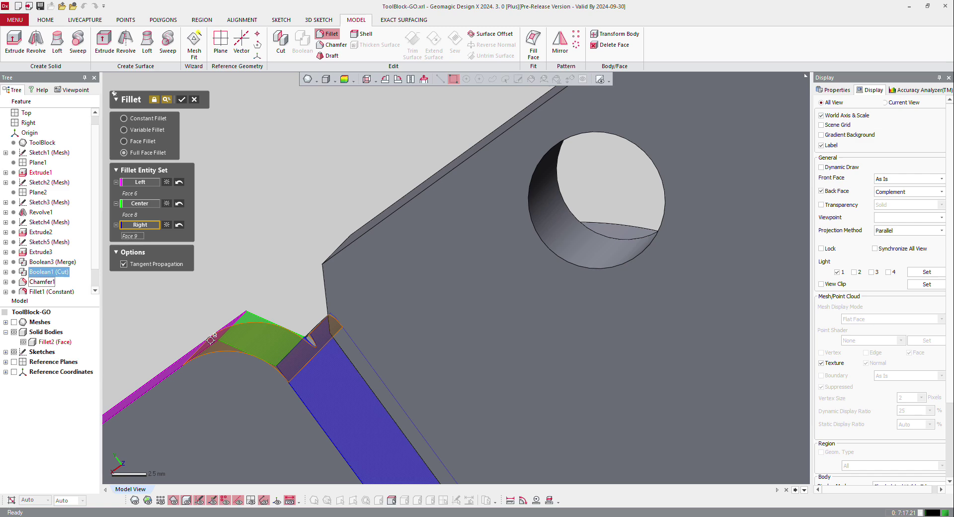
{"action": "left_click", "coordinate": [182, 100]}
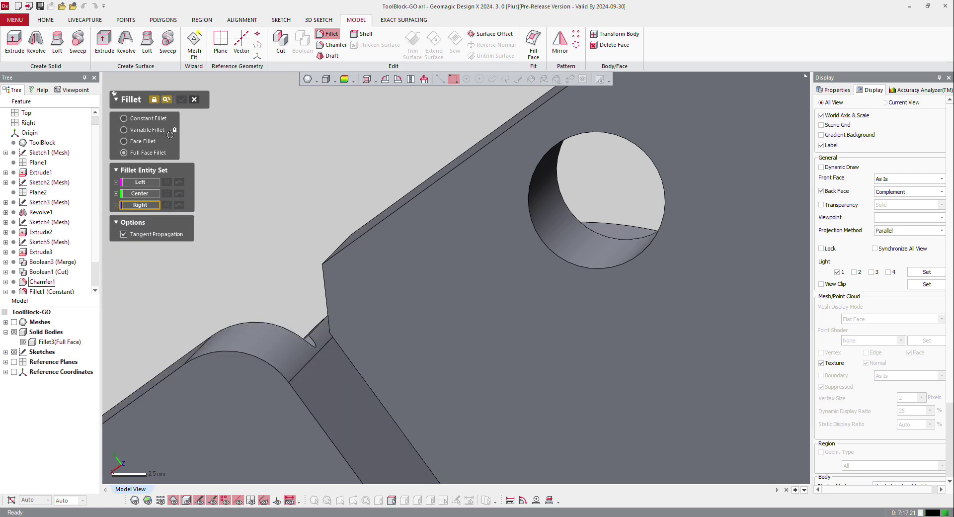
{"action": "right_click_drag", "start_coordinate": [230, 345], "coordinate": [134, 331]}
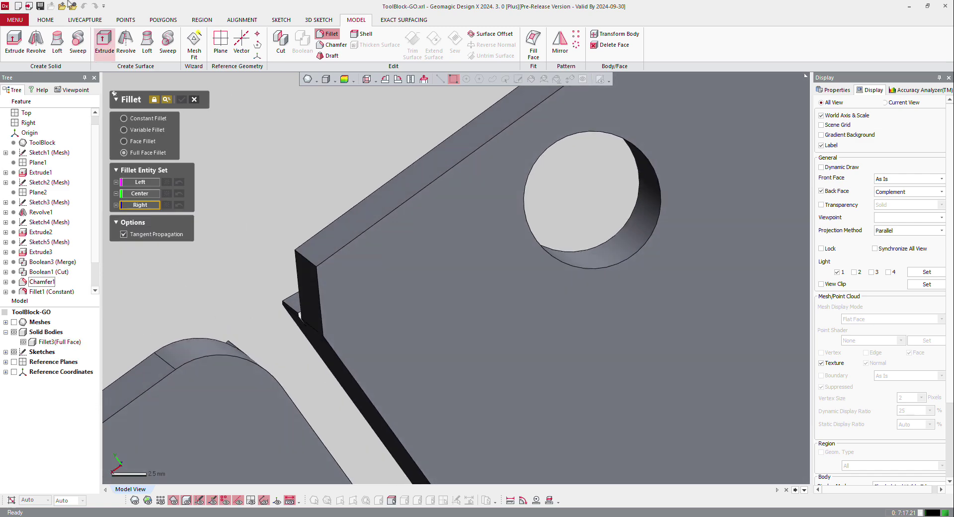